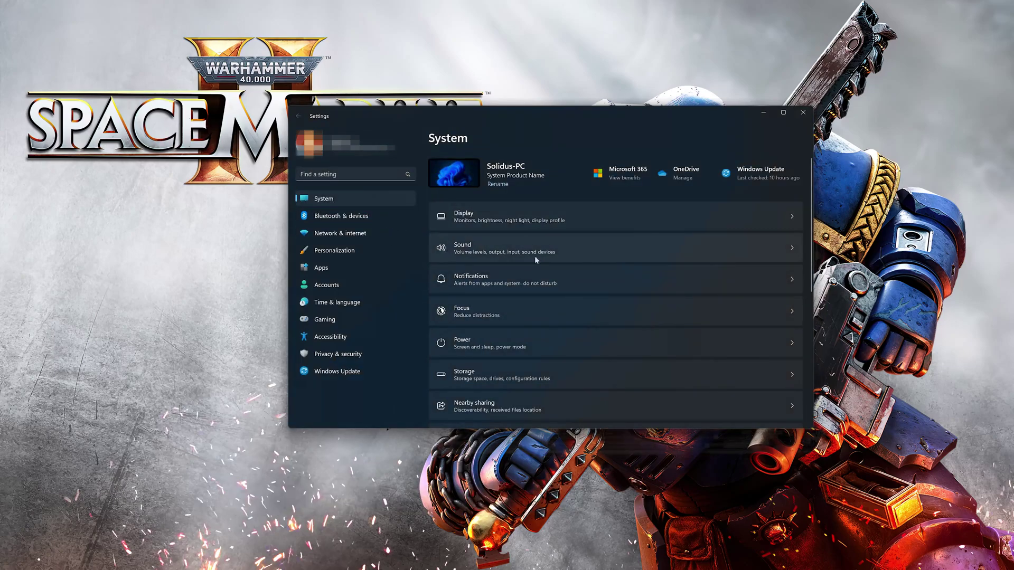
- Open the Sound settings and choose the HDV 820 headphones as the output device
{"action": "left_click", "coordinate": [599, 248]}
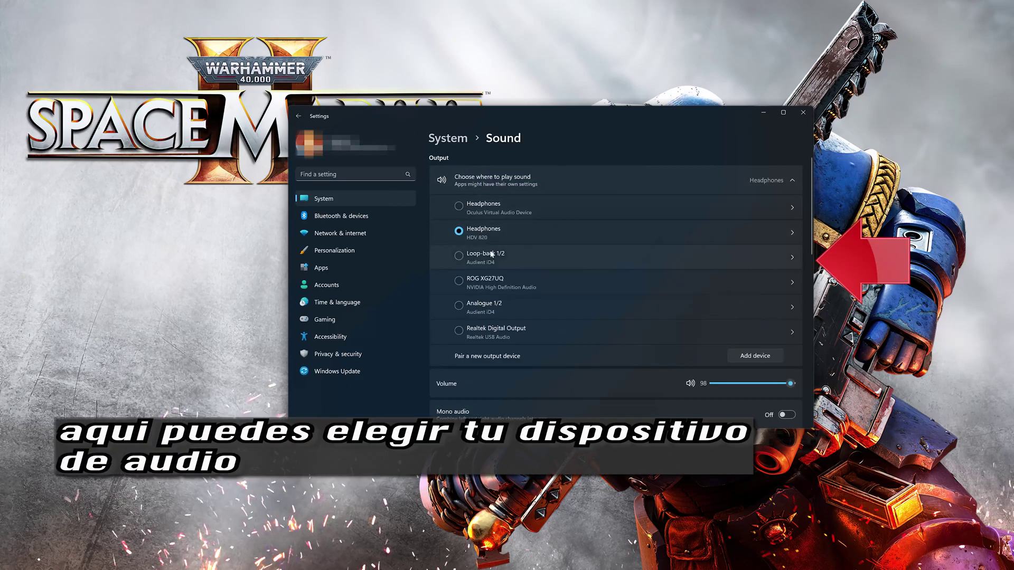
{"action": "left_click", "coordinate": [487, 208]}
{"action": "left_click", "coordinate": [483, 235]}
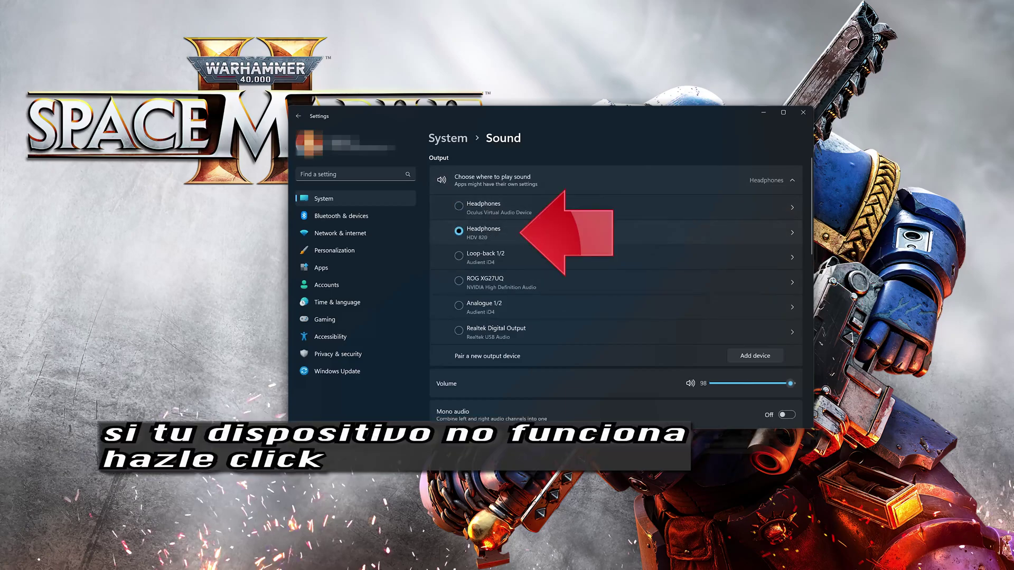
- Review the HDV 820 headphones' properties and the device types offered for pairing a new output device
{"action": "left_click", "coordinate": [546, 231]}
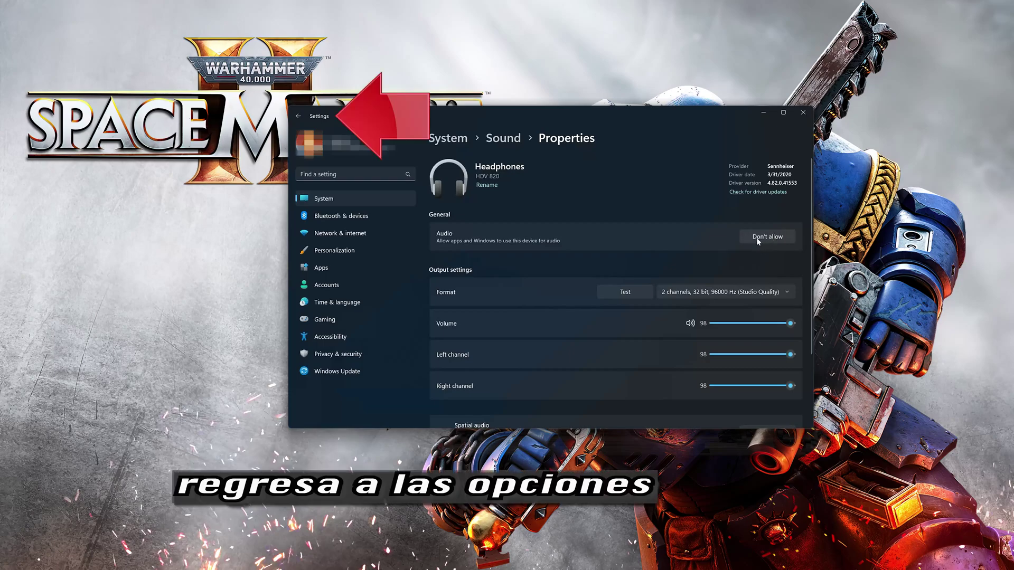
{"action": "left_click", "coordinate": [298, 115]}
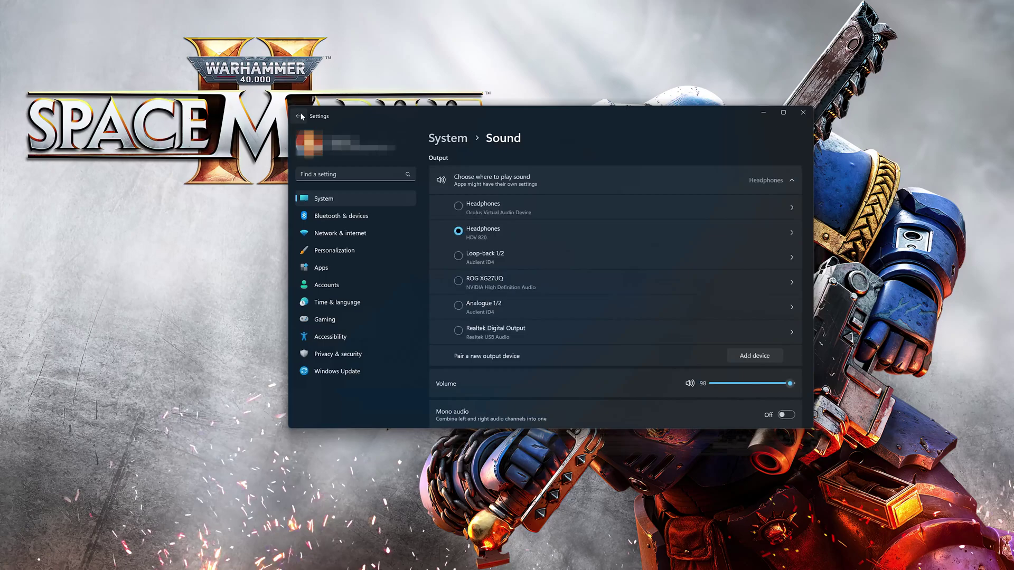
{"action": "left_click", "coordinate": [752, 357]}
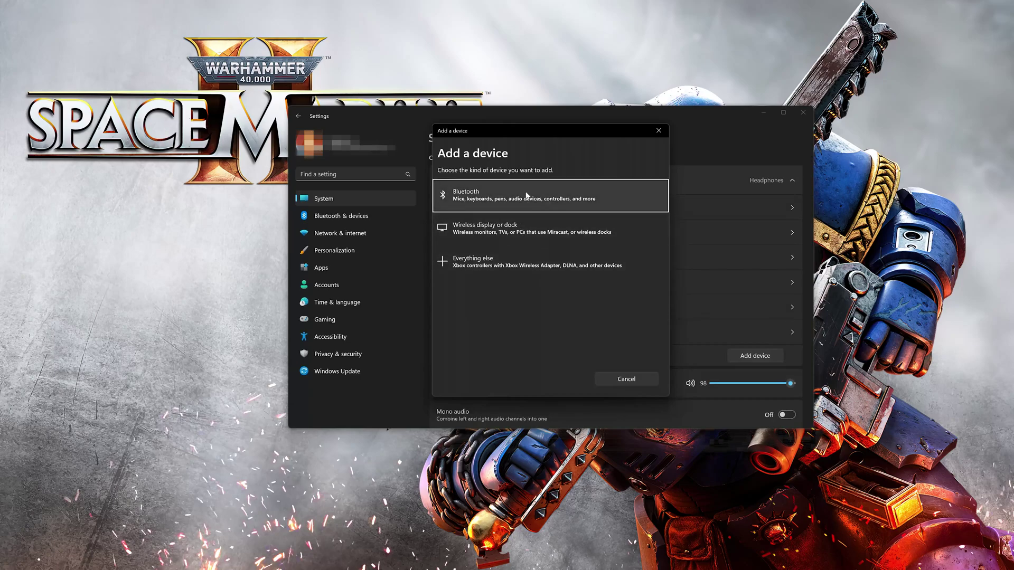
{"action": "left_click", "coordinate": [652, 132]}
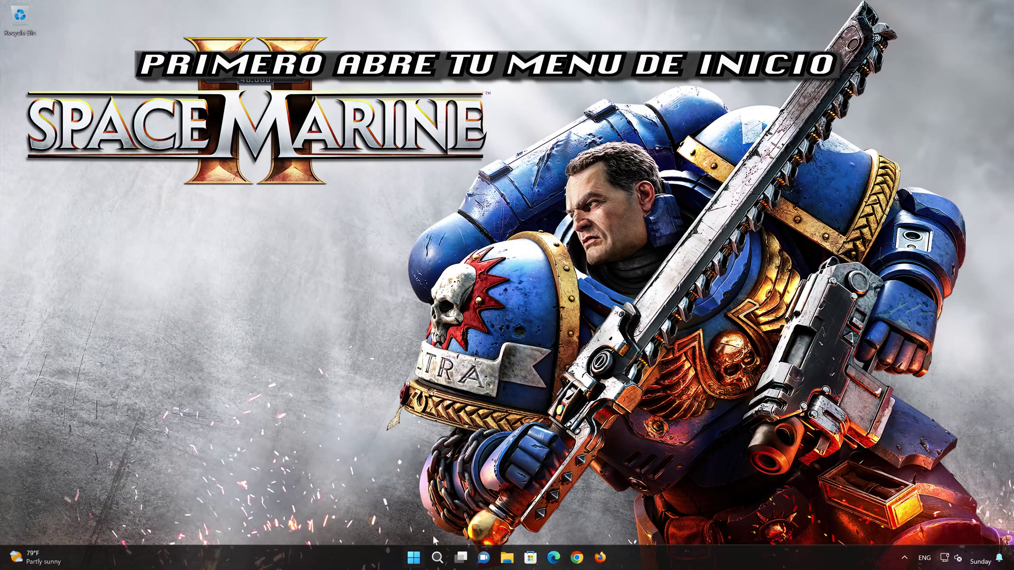
- Open the list of other troubleshooters under the Windows system Troubleshoot settings
{"action": "left_click", "coordinate": [421, 553]}
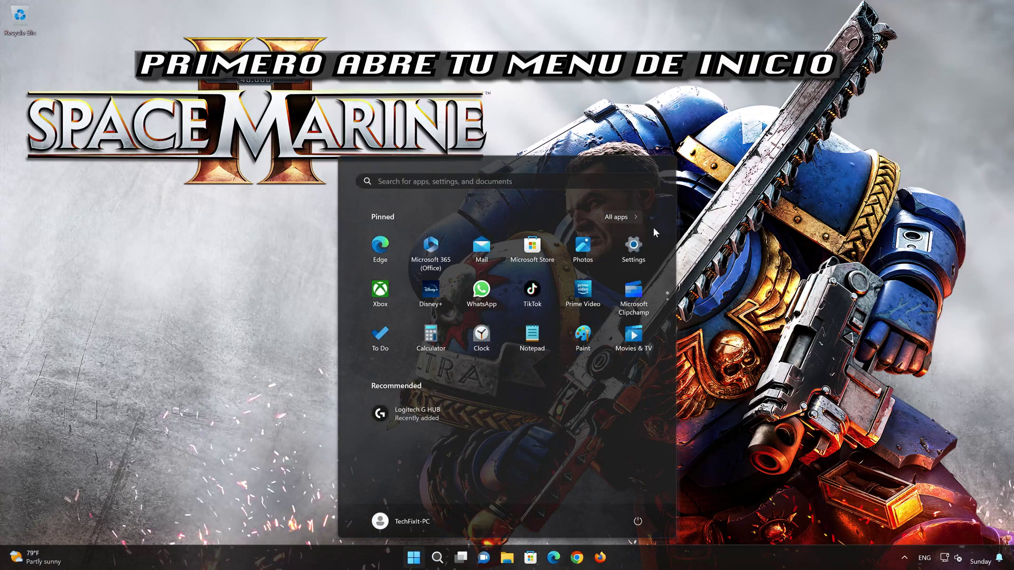
{"action": "left_click", "coordinate": [642, 256]}
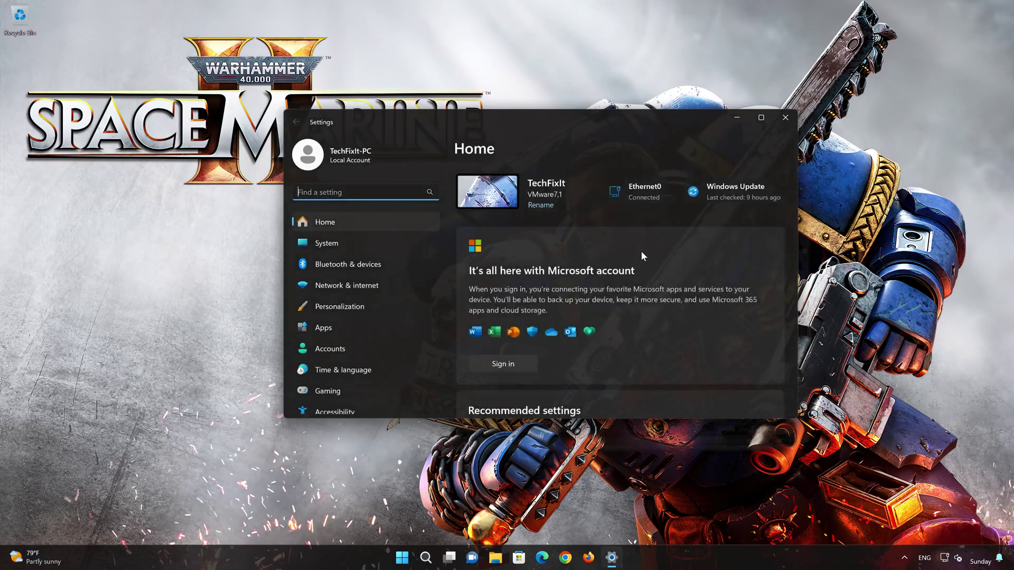
{"action": "left_click", "coordinate": [359, 244]}
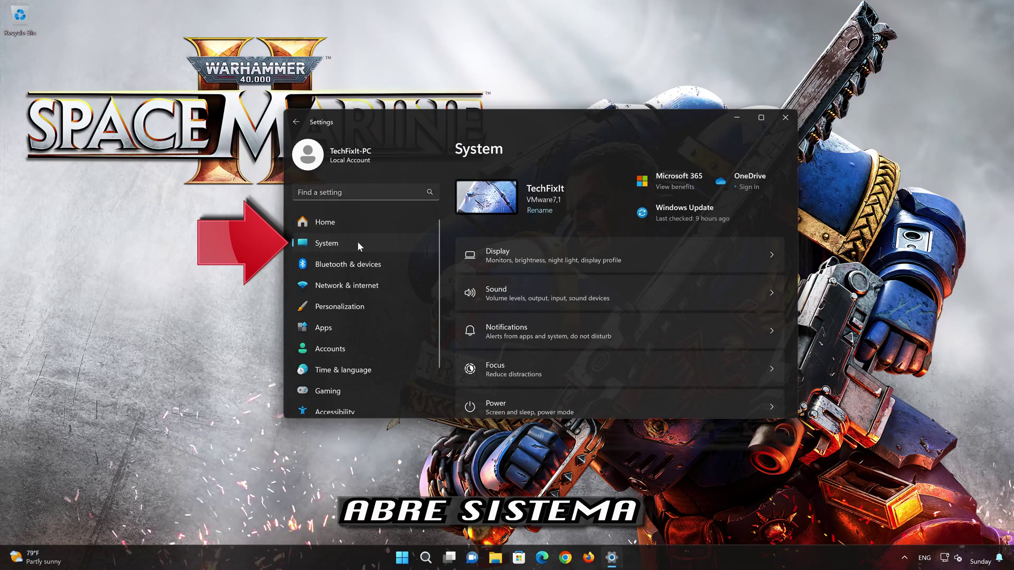
{"action": "scroll", "coordinate": [601, 311], "scroll_direction": "down", "scroll_amount": 5}
{"action": "scroll", "coordinate": [601, 313], "scroll_direction": "down", "scroll_amount": 2}
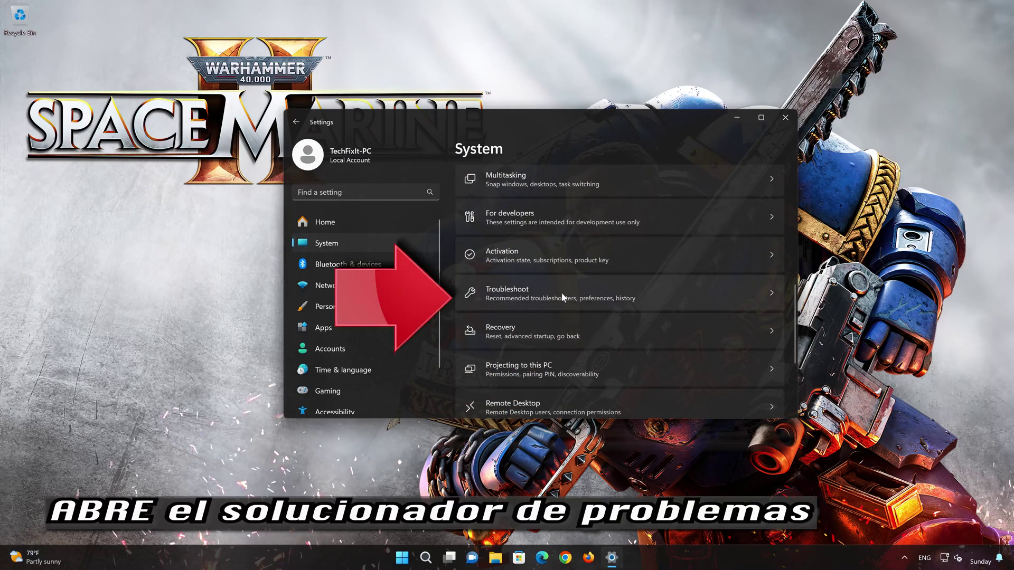
{"action": "scroll", "coordinate": [550, 293], "scroll_direction": "down", "scroll_amount": 1}
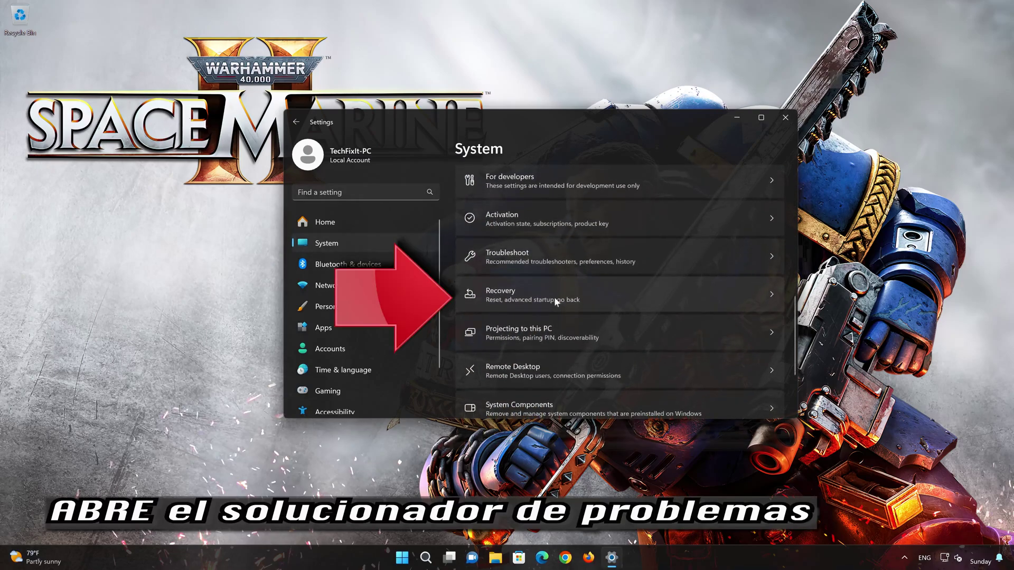
{"action": "left_click", "coordinate": [557, 262]}
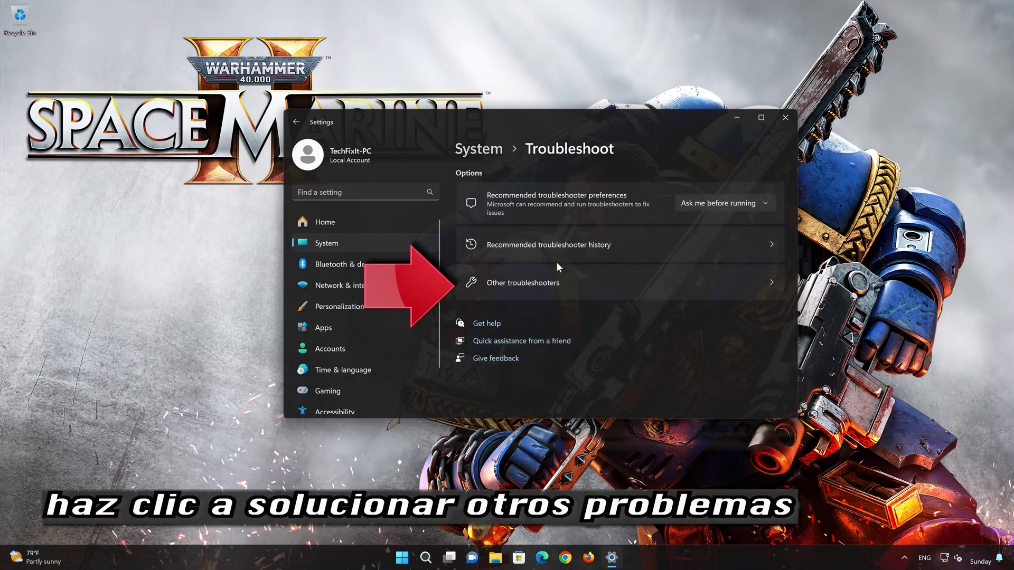
{"action": "left_click", "coordinate": [545, 291]}
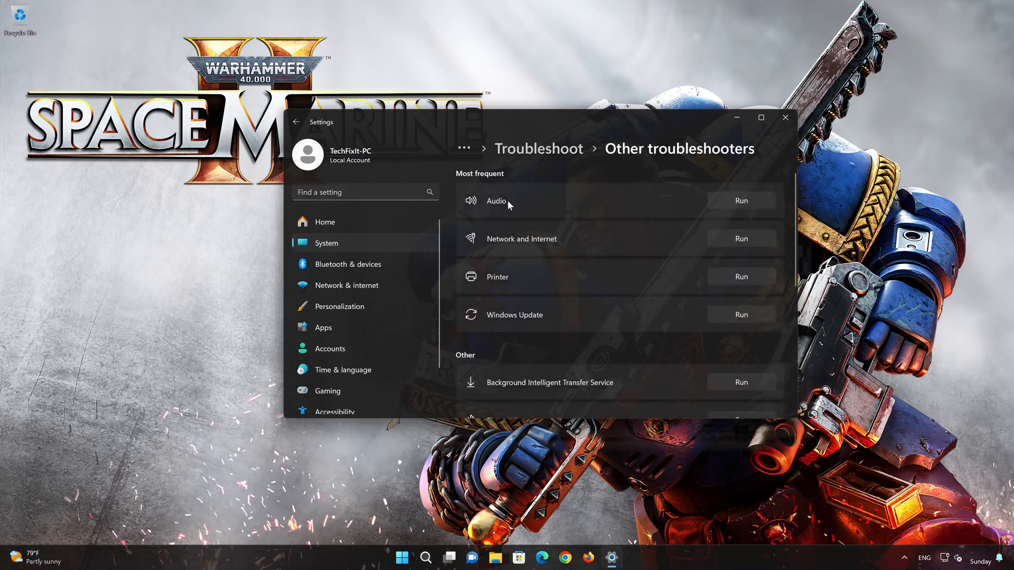
- Run the Audio troubleshooter and consent to its automated diagnostics
{"action": "left_click", "coordinate": [744, 200]}
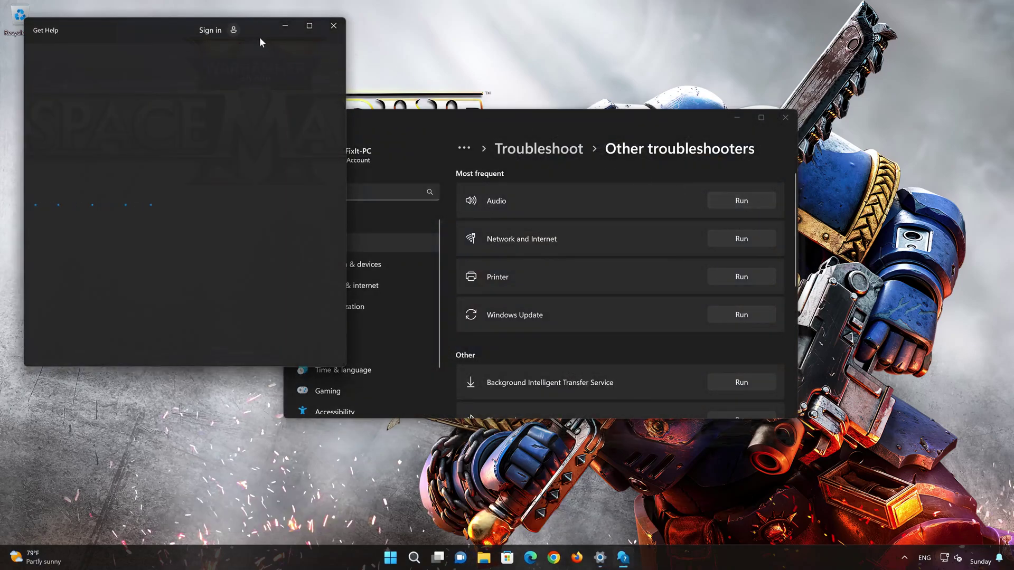
{"action": "left_click_drag", "start_coordinate": [255, 24], "coordinate": [560, 90]}
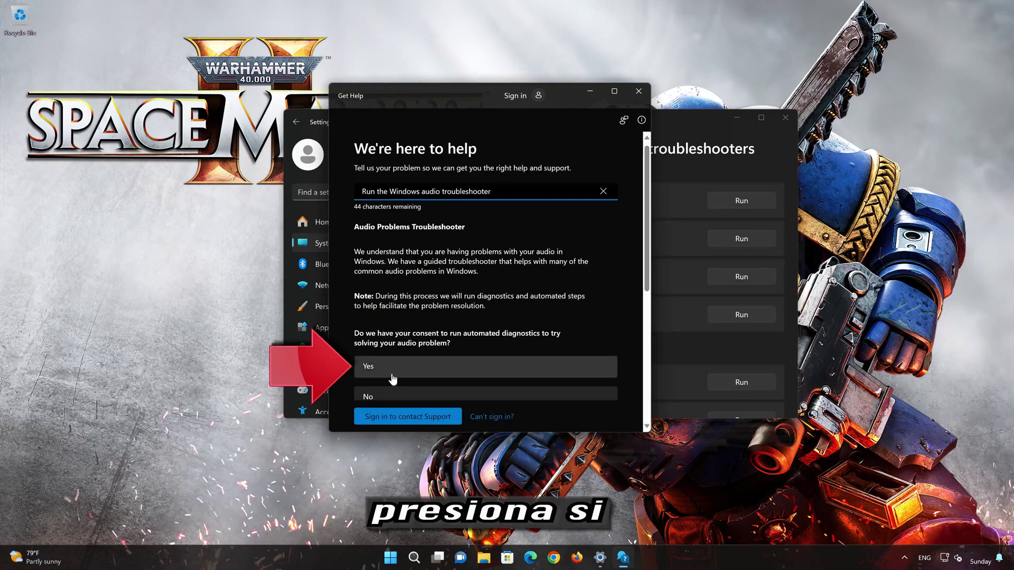
{"action": "left_click", "coordinate": [423, 372]}
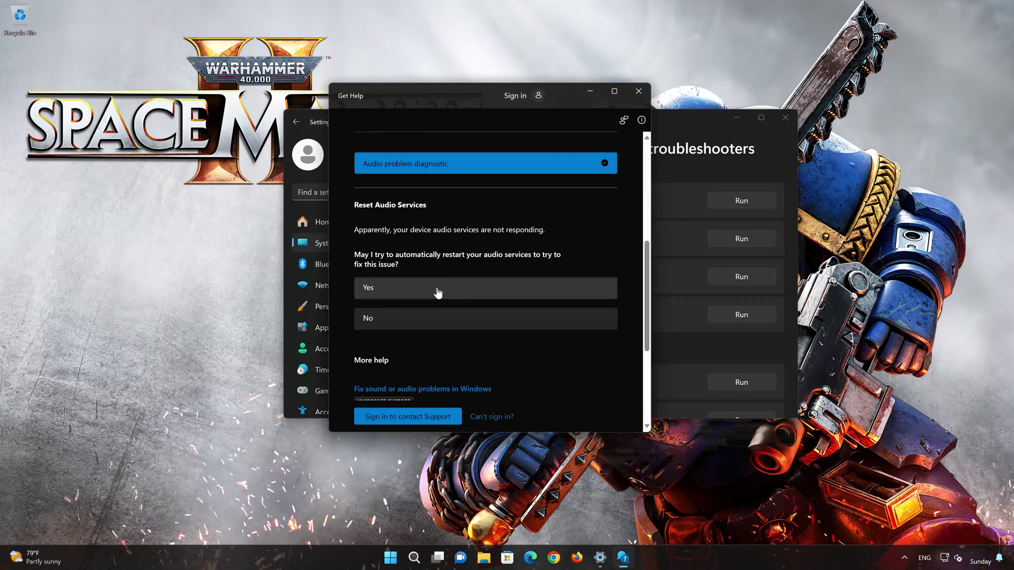
- Allow the automatic restart of the audio services and report the problem as solved, closing Get Help and Settings
{"action": "left_click", "coordinate": [436, 292]}
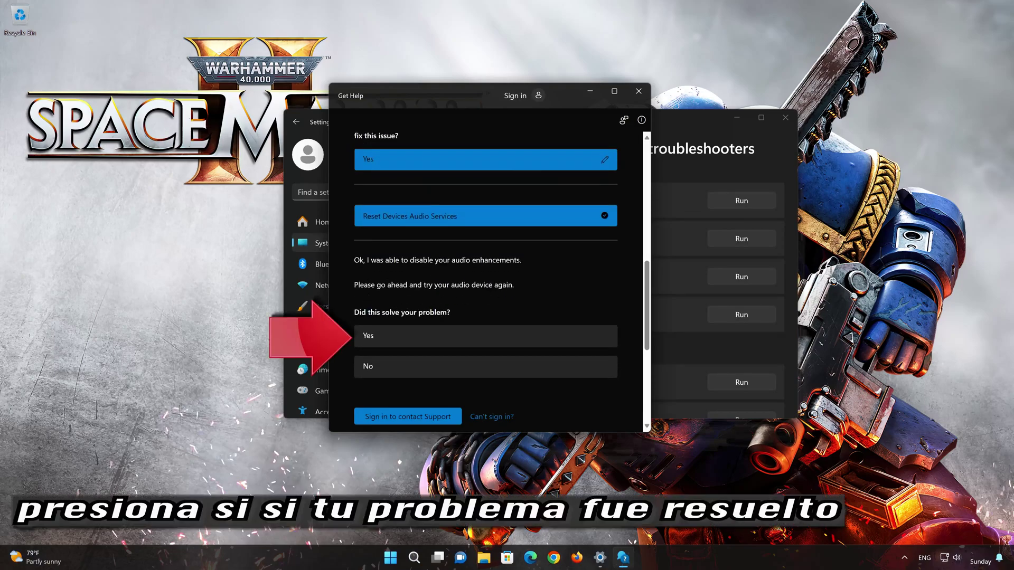
{"action": "left_click", "coordinate": [449, 335]}
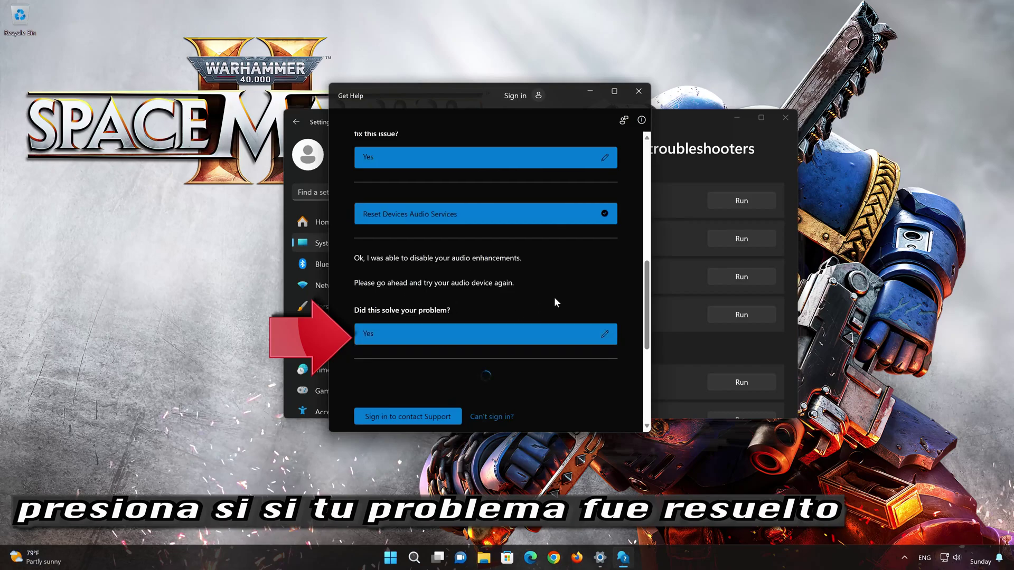
{"action": "left_click", "coordinate": [638, 91]}
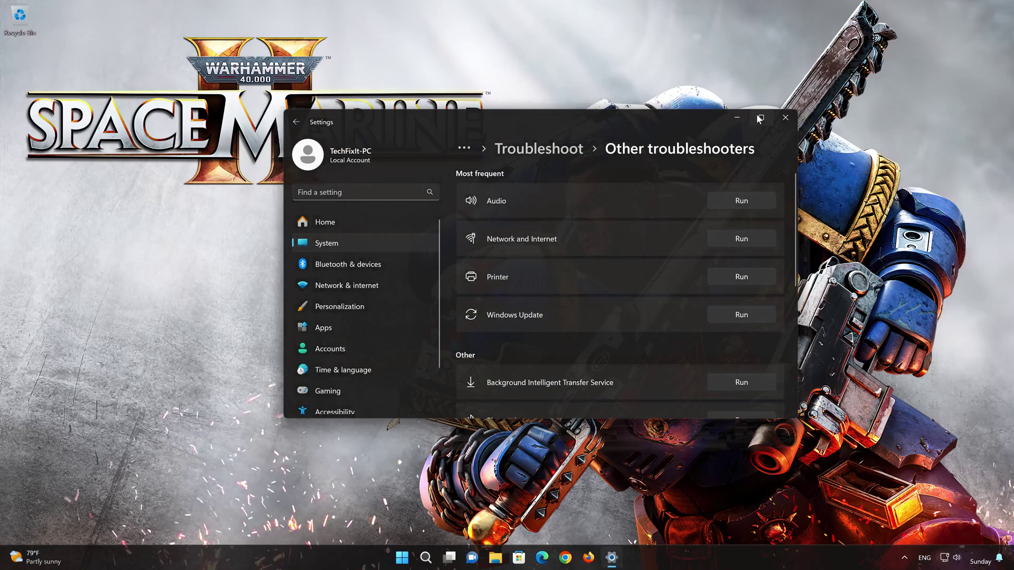
{"action": "left_click", "coordinate": [785, 119]}
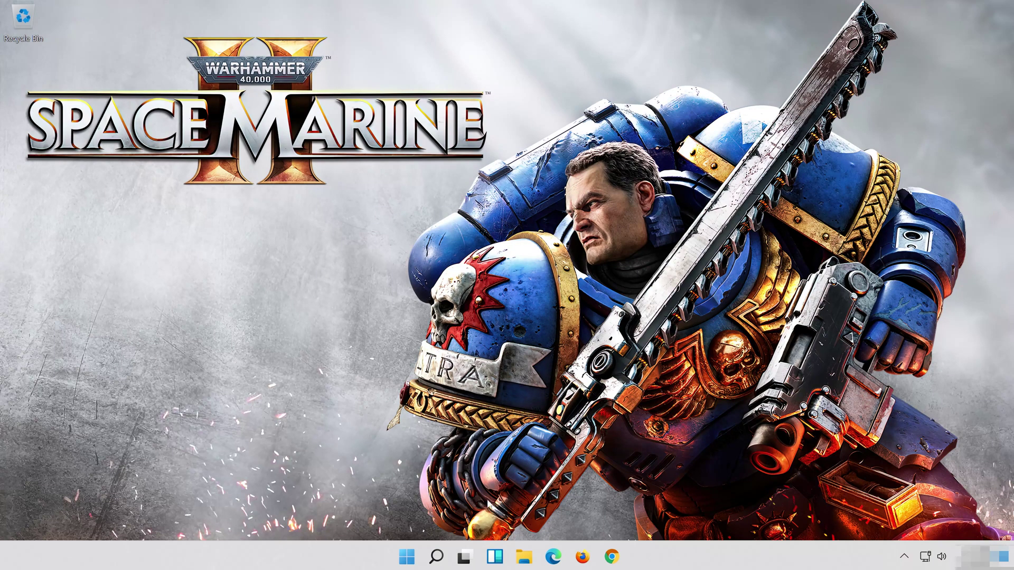
- Search Windows for "control panel" and open the Control Panel
{"action": "left_click", "coordinate": [438, 560]}
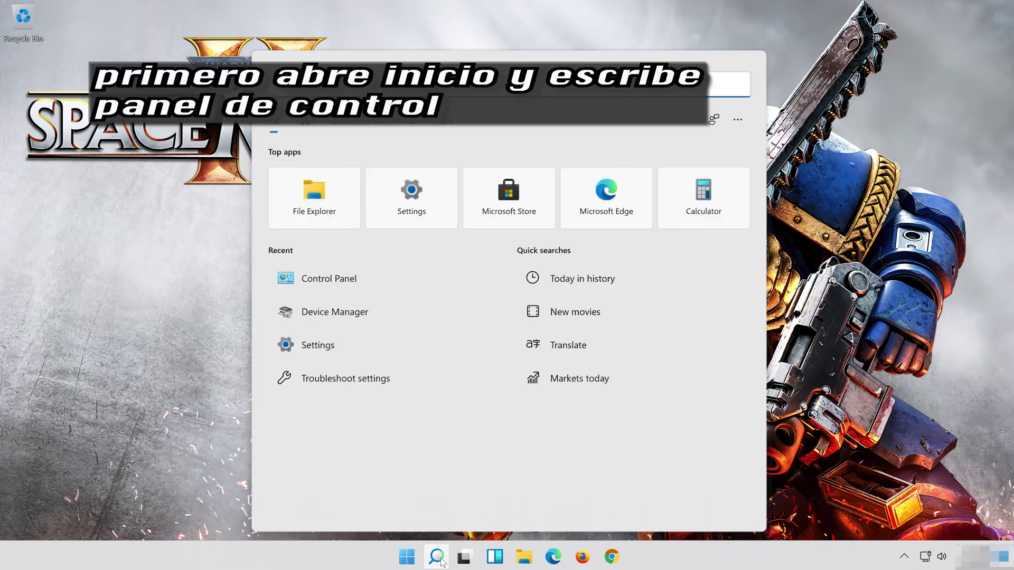
{"action": "type", "text": "contro"}
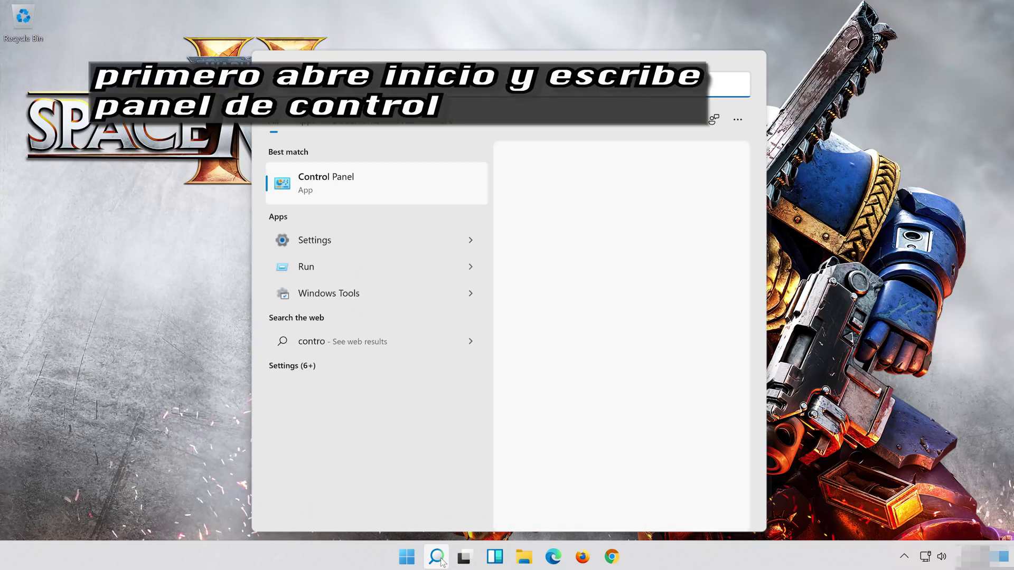
{"action": "type", "text": "l pane"}
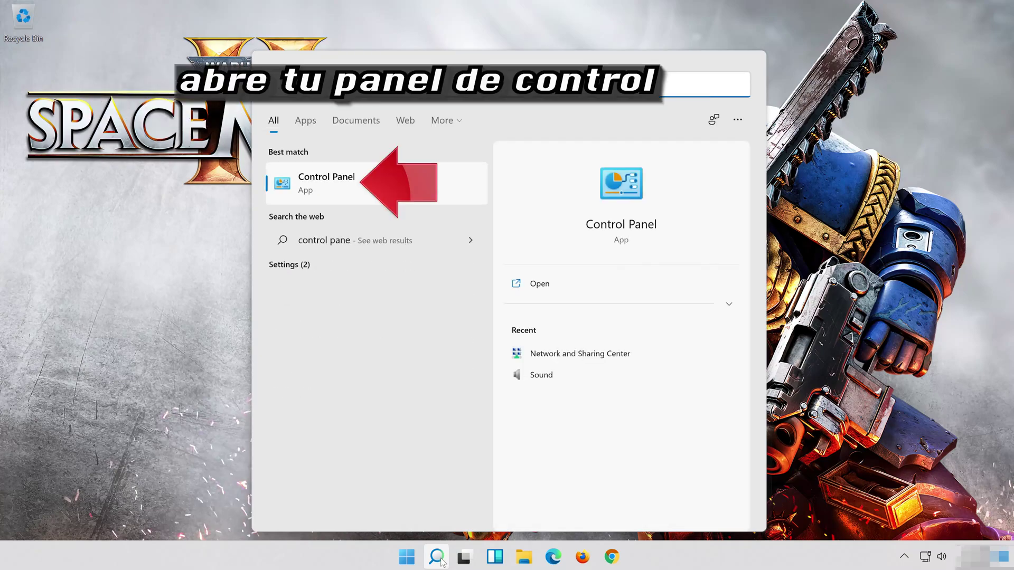
{"action": "type", "text": "l"}
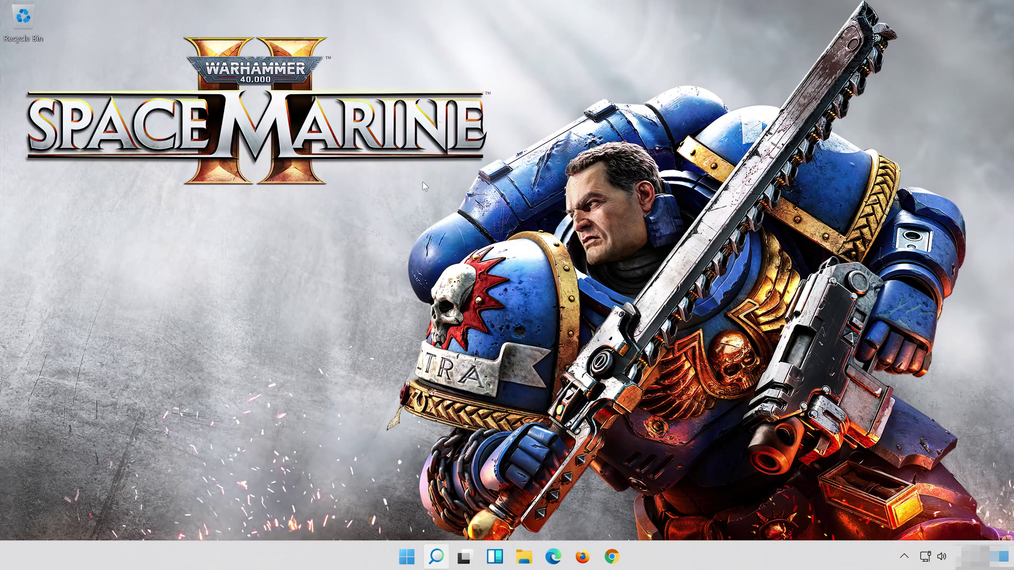
{"action": "left_click", "coordinate": [423, 183]}
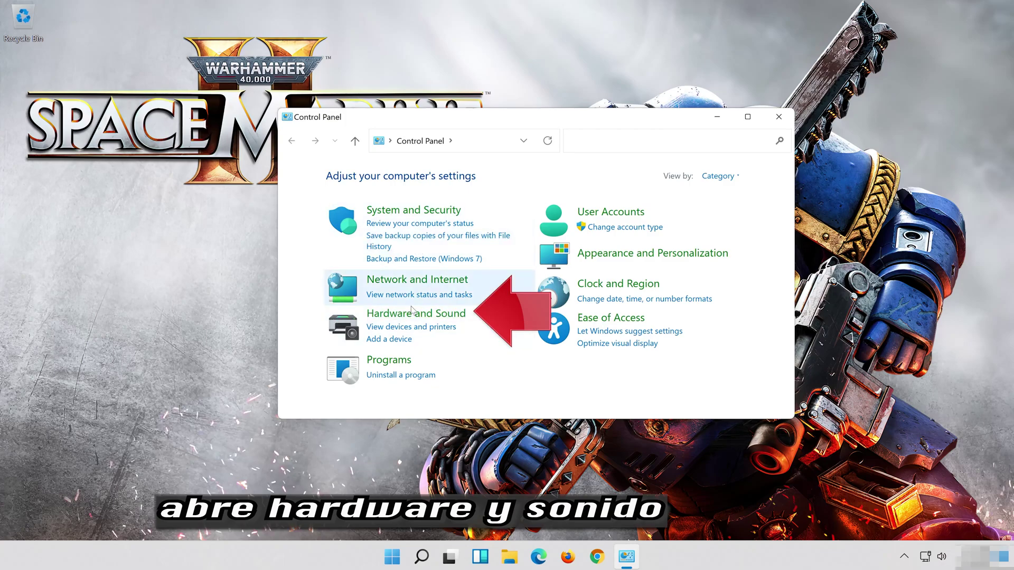
- Open the properties of the Speakers playback device from the Sound dialog in Hardware and Sound
{"action": "left_click", "coordinate": [453, 316]}
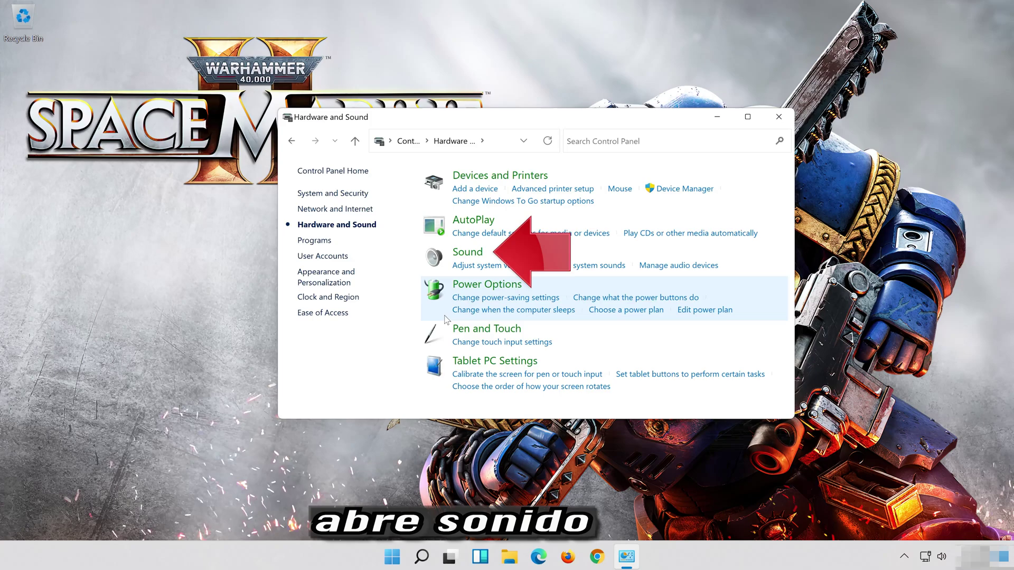
{"action": "left_click", "coordinate": [459, 259]}
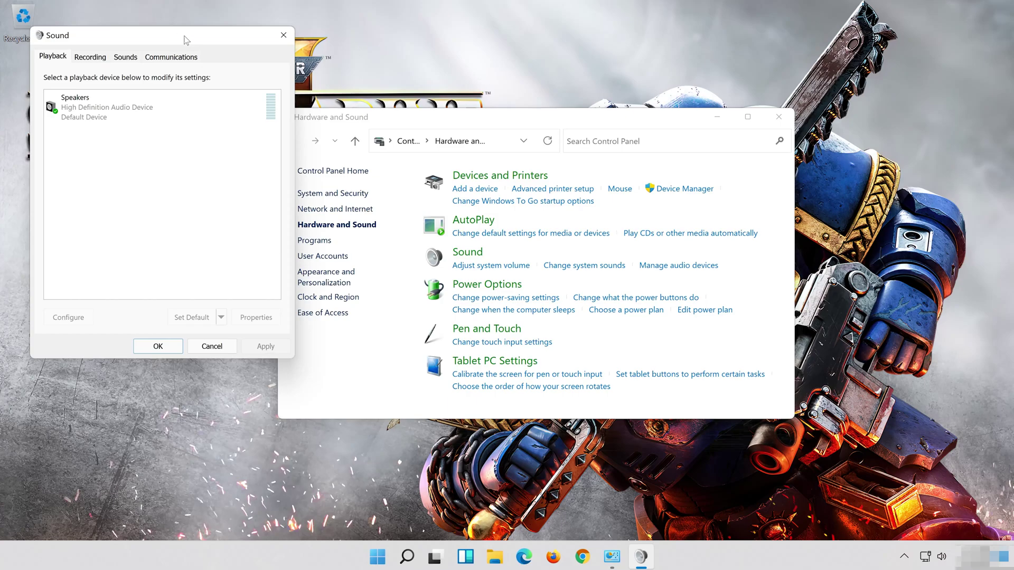
{"action": "left_click_drag", "start_coordinate": [167, 39], "coordinate": [549, 96]}
{"action": "left_click", "coordinate": [526, 164]}
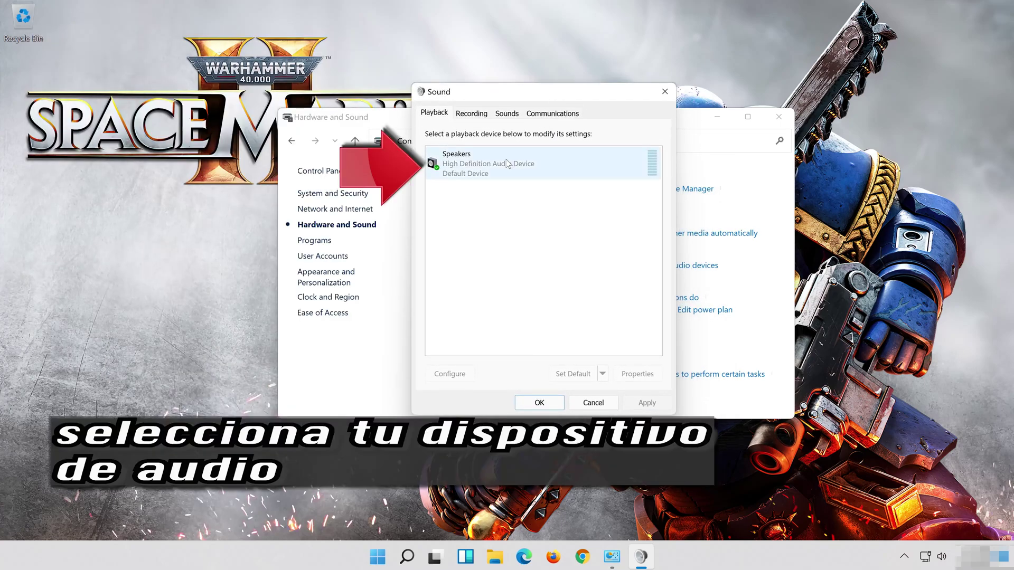
{"action": "right_click", "coordinate": [537, 172]}
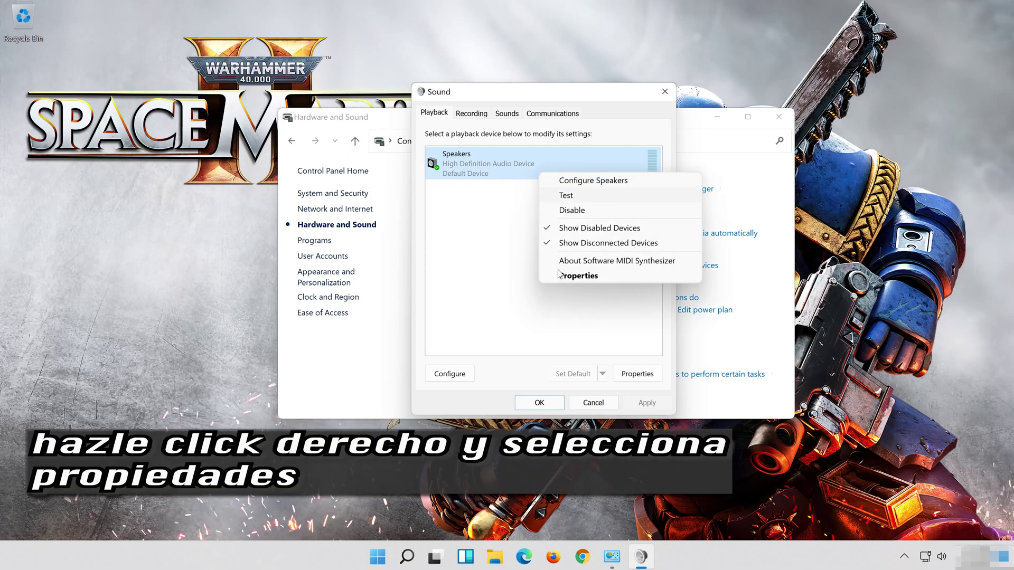
{"action": "left_click", "coordinate": [597, 276]}
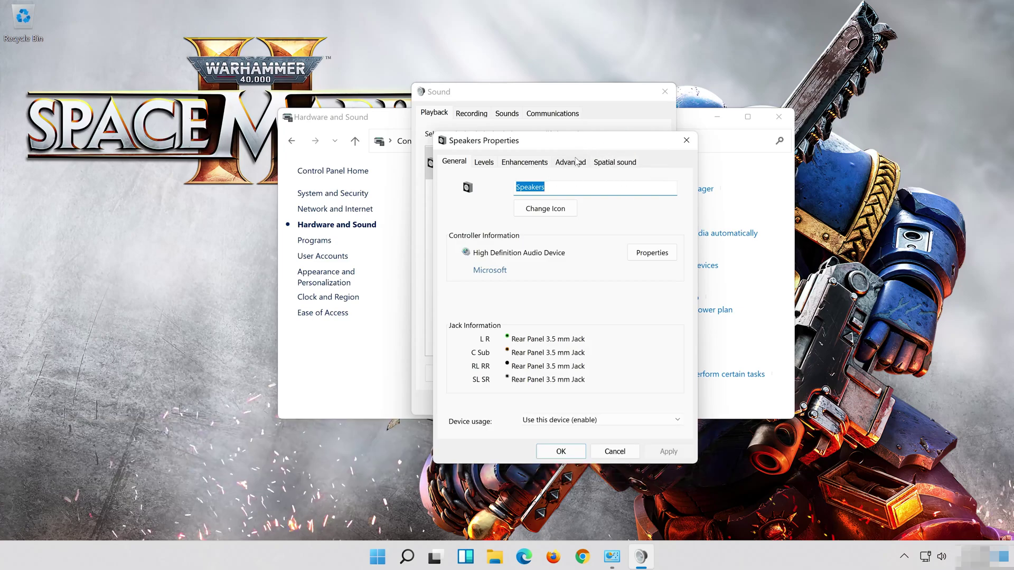
- Set the speakers' default format to 16 bit, 48000 Hz (DVD Quality) and apply it
{"action": "left_click", "coordinate": [575, 161]}
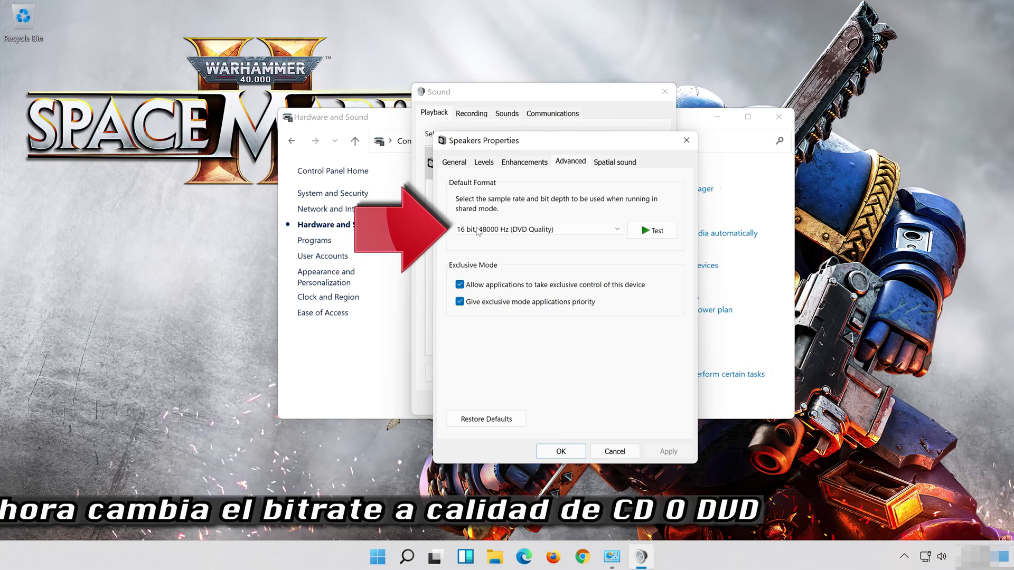
{"action": "left_click", "coordinate": [516, 230]}
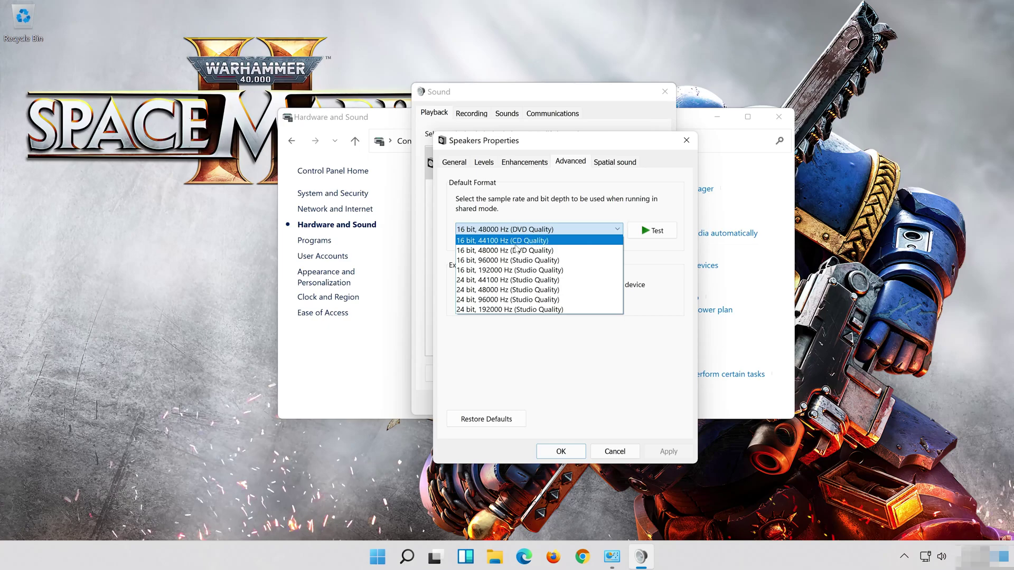
{"action": "left_click", "coordinate": [543, 250]}
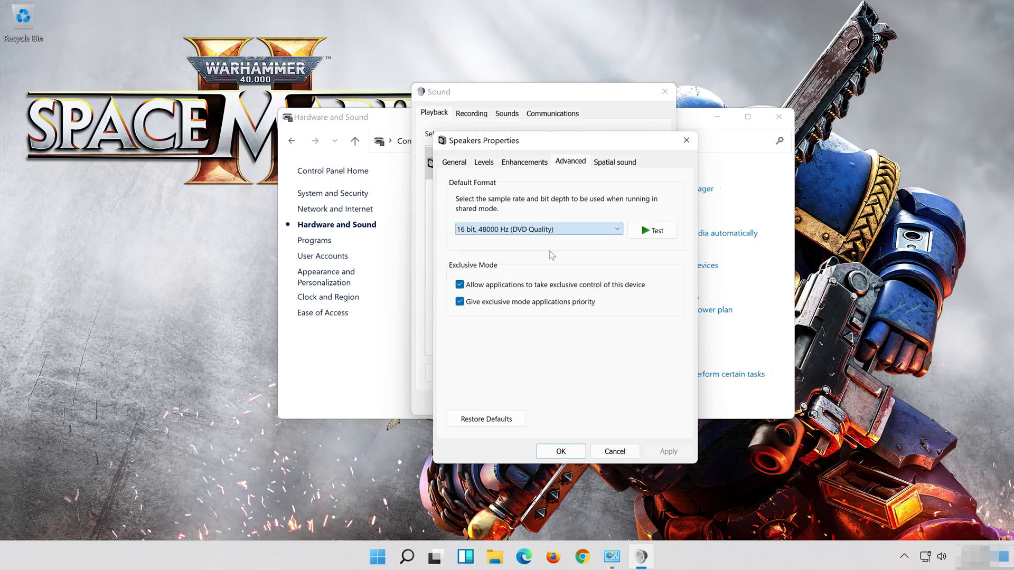
{"action": "left_click", "coordinate": [669, 452]}
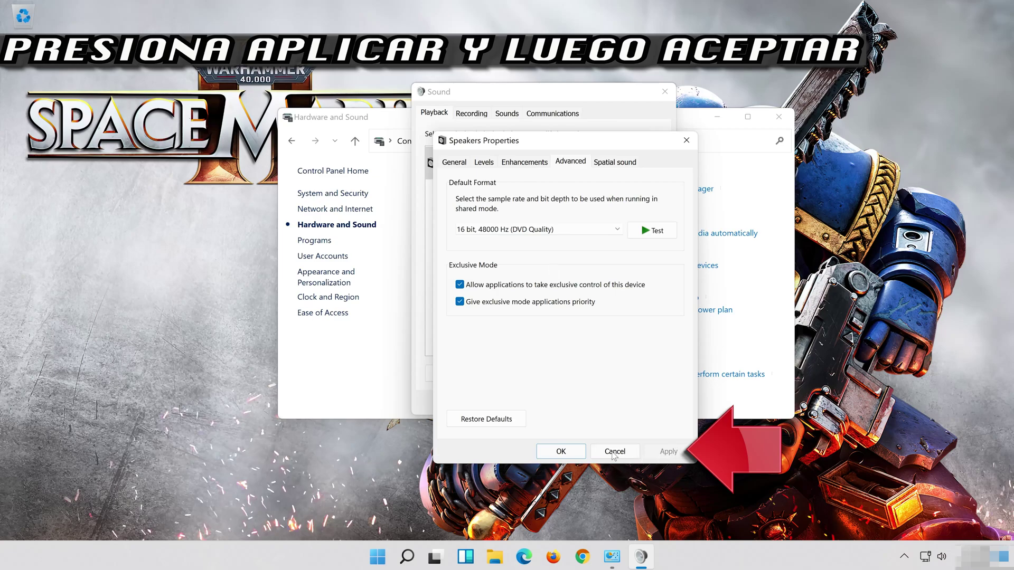
{"action": "left_click", "coordinate": [559, 452]}
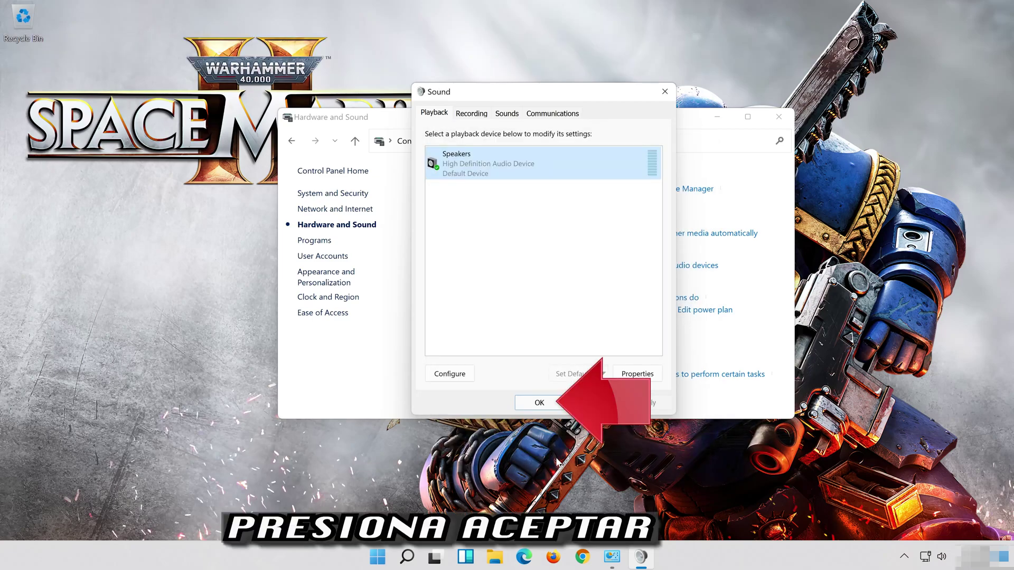
- Accept the Sound dialog and close the Control Panel
{"action": "left_click", "coordinate": [525, 404]}
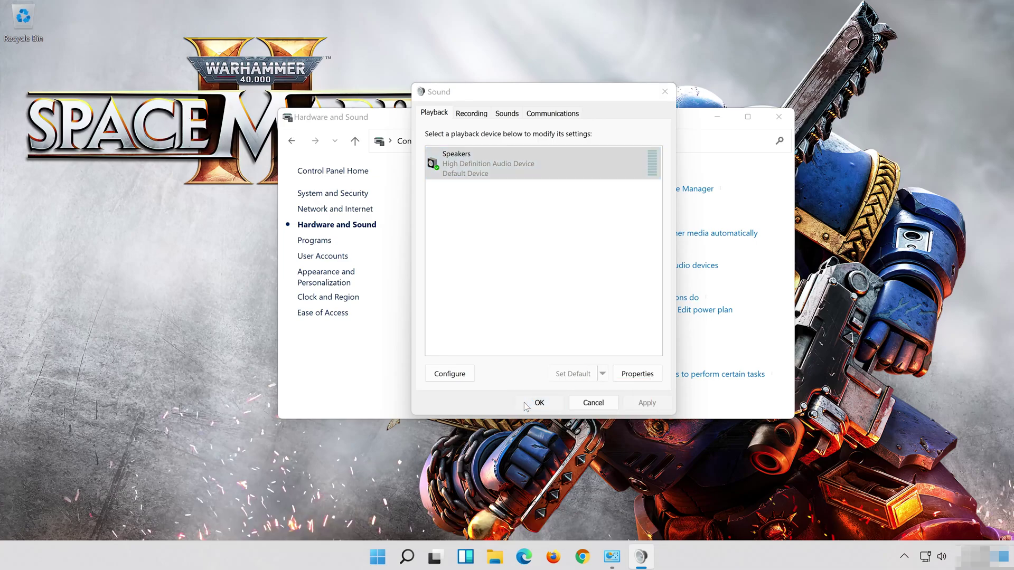
{"action": "key", "text": "alt+F4"}
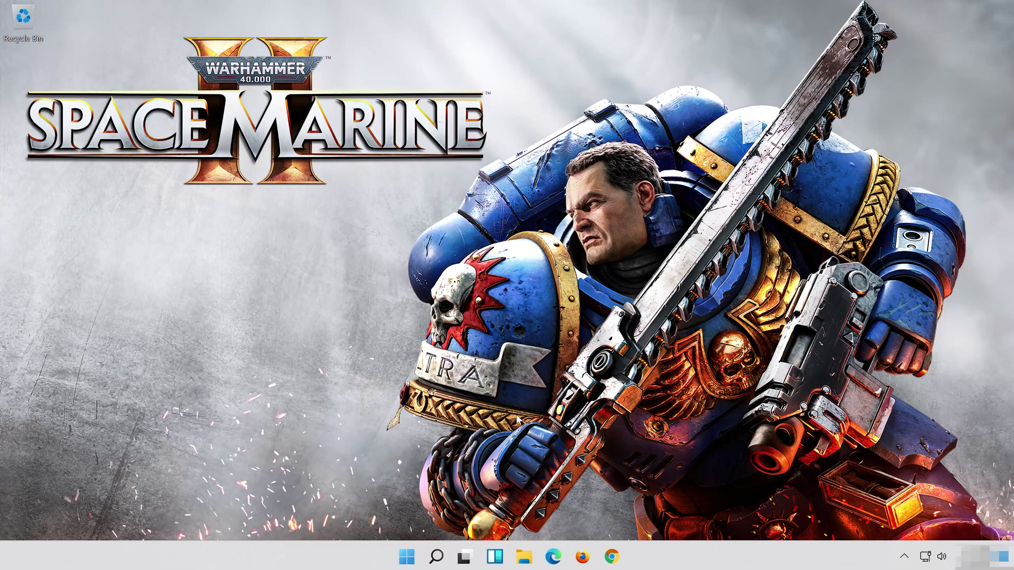
- Search Windows for "control panel" and open the Sound dialog from the Control Panel's Hardware and Sound category
{"action": "left_click", "coordinate": [438, 559]}
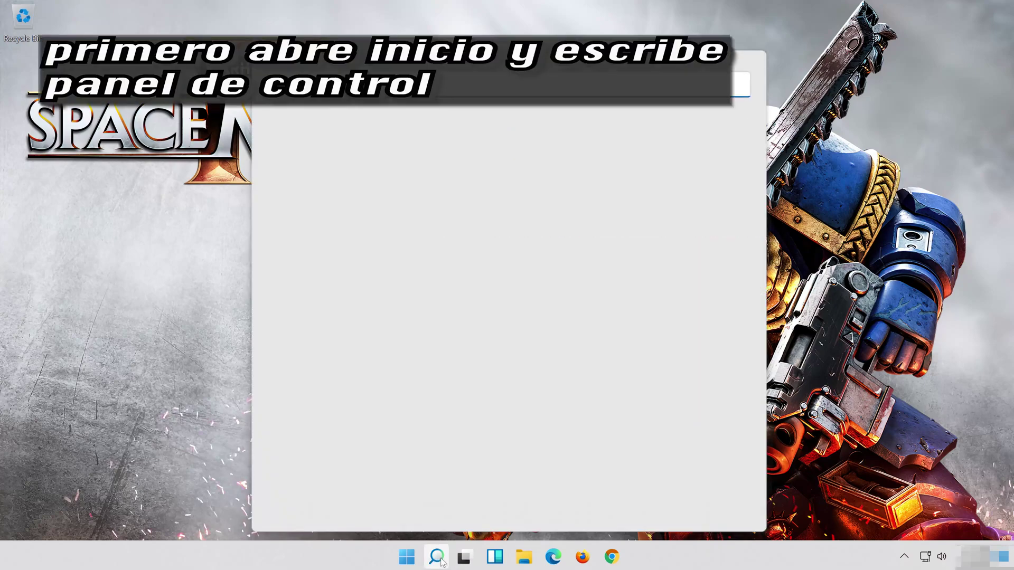
{"action": "type", "text": "contr"}
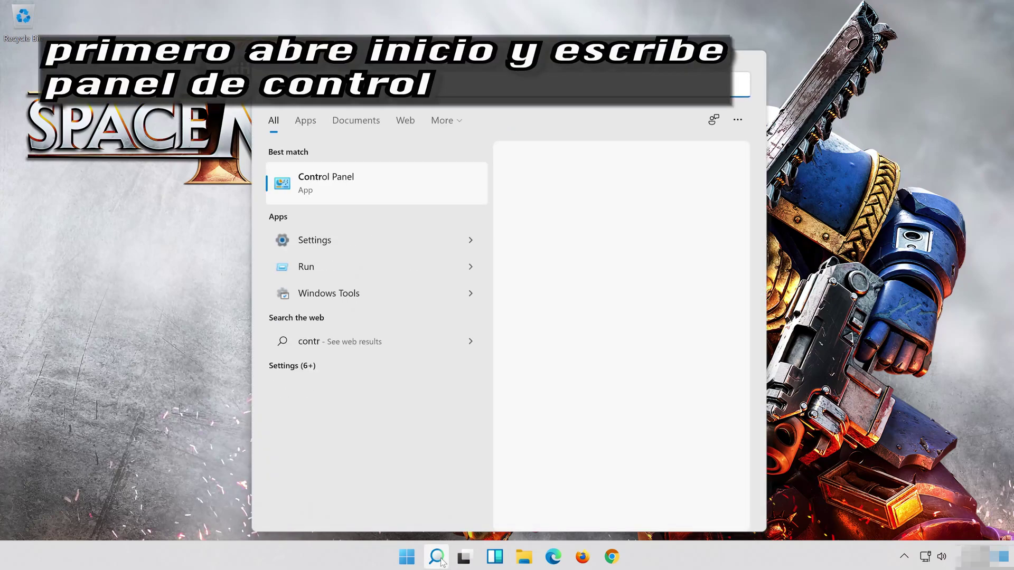
{"action": "type", "text": "ol pane"}
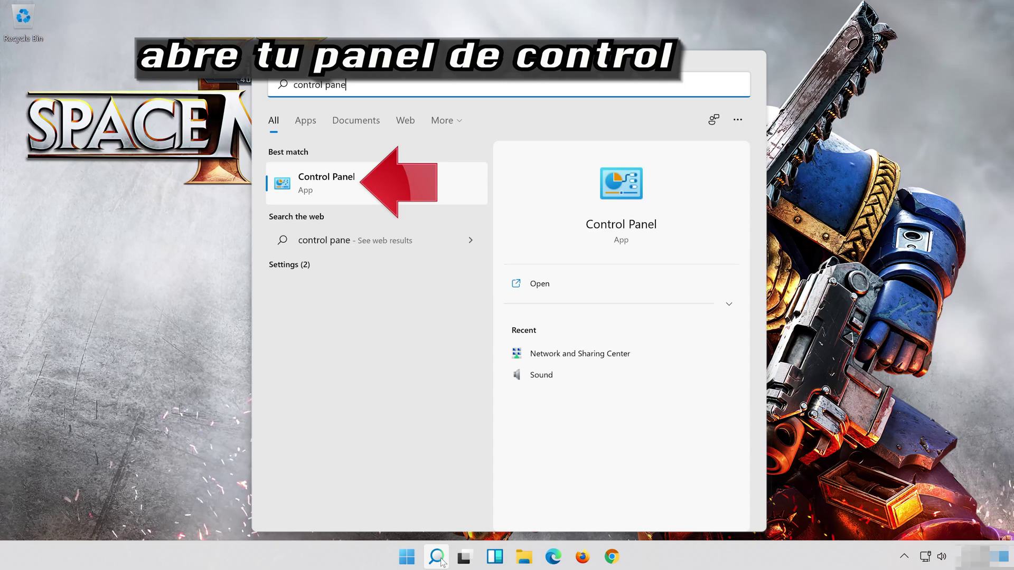
{"action": "type", "text": "l"}
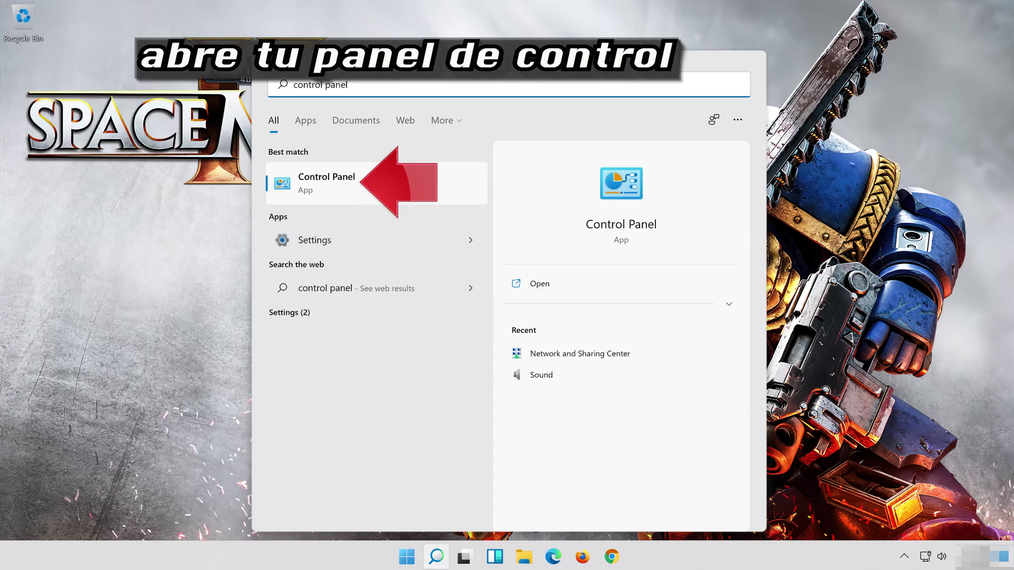
{"action": "left_click", "coordinate": [423, 182]}
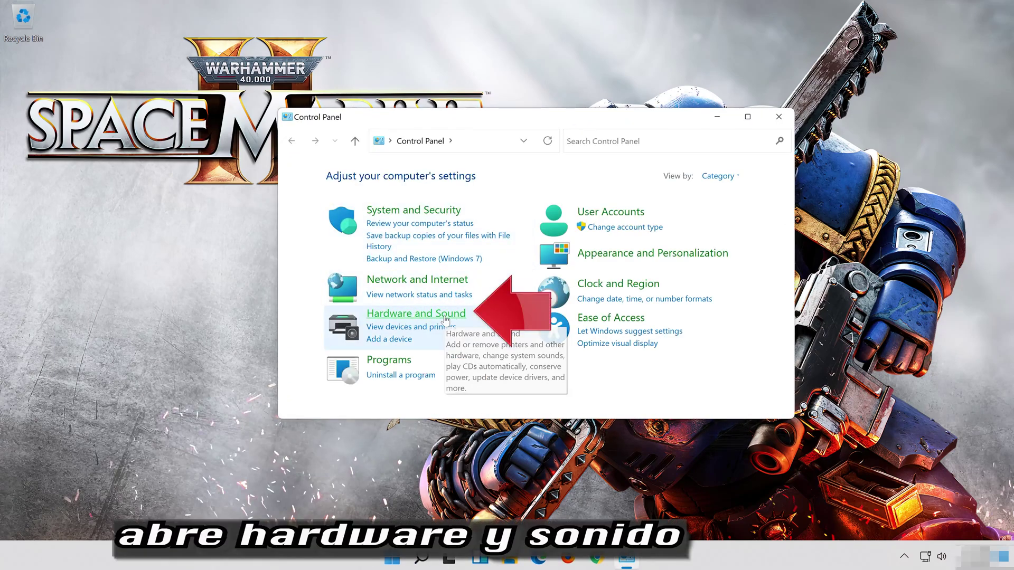
{"action": "left_click", "coordinate": [441, 318]}
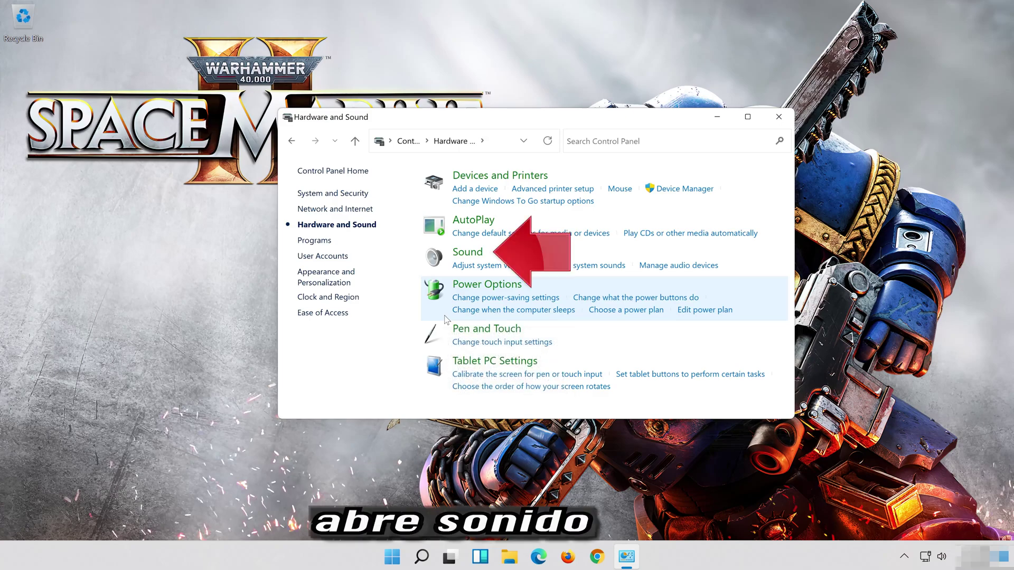
{"action": "left_click", "coordinate": [459, 257]}
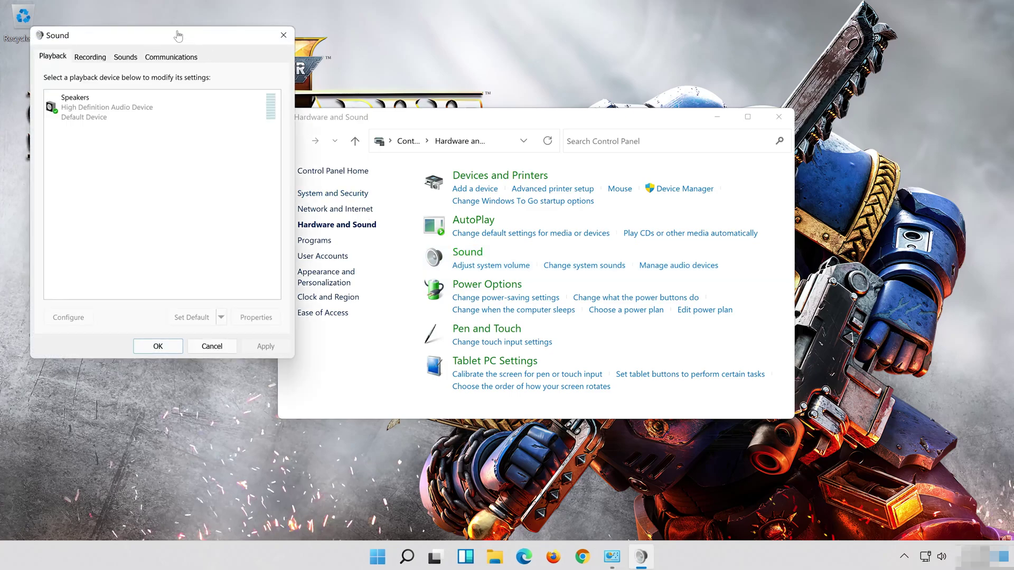
- Move the Sound dialog over the Control Panel window and open the properties of the Speakers playback device
{"action": "left_click_drag", "start_coordinate": [168, 40], "coordinate": [548, 97]}
{"action": "left_click", "coordinate": [588, 166]}
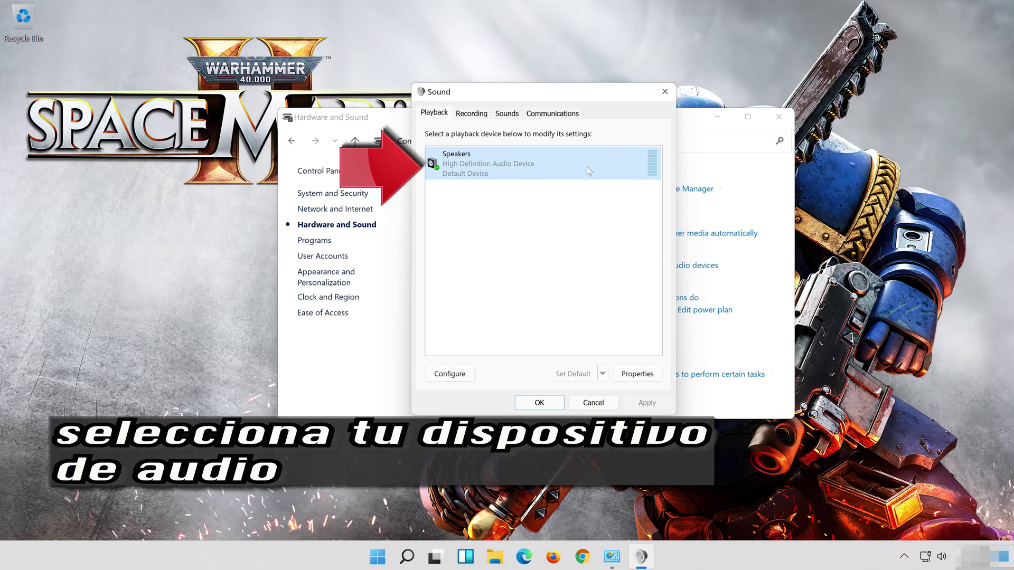
{"action": "right_click", "coordinate": [537, 172]}
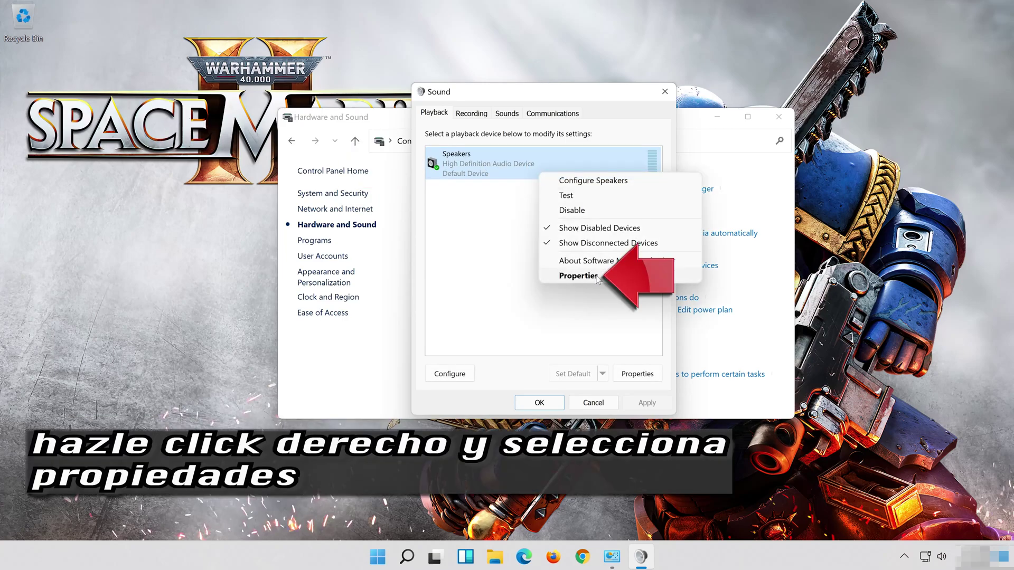
{"action": "left_click", "coordinate": [578, 276]}
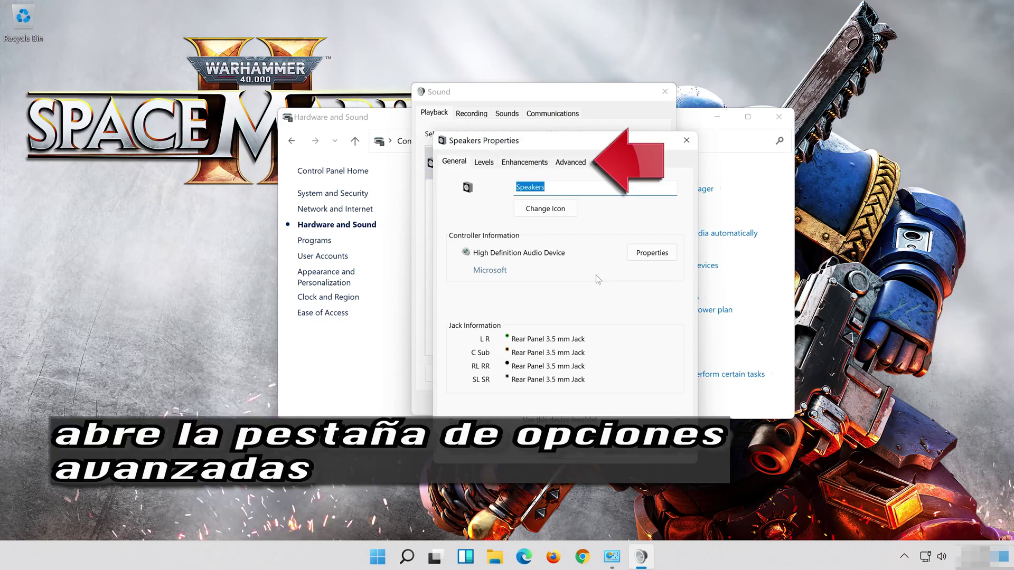
- Choose 16 bit, 48000 Hz (DVD Quality) as the speakers' default format and accept both sound dialogs
{"action": "left_click", "coordinate": [575, 162]}
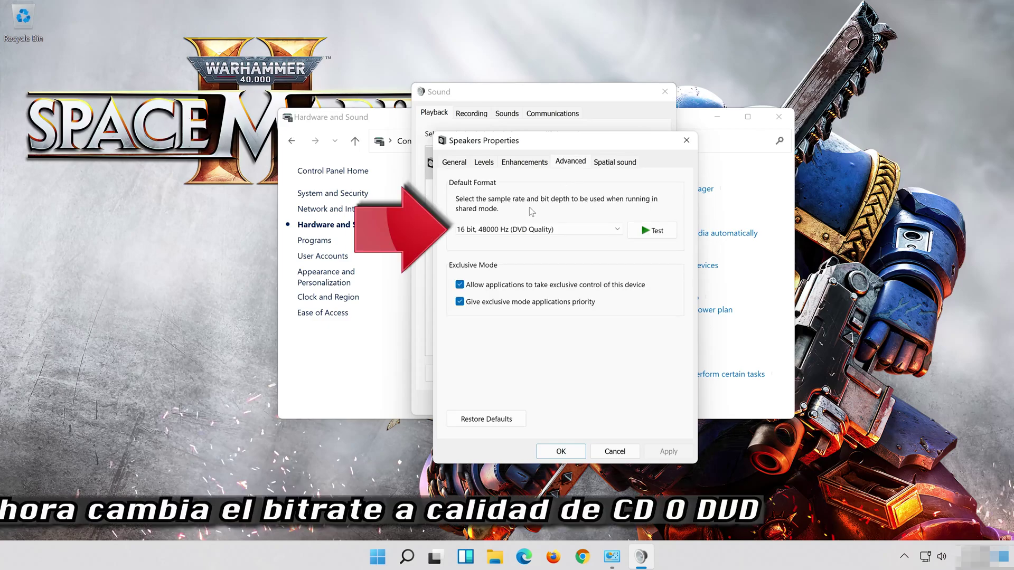
{"action": "left_click", "coordinate": [517, 230]}
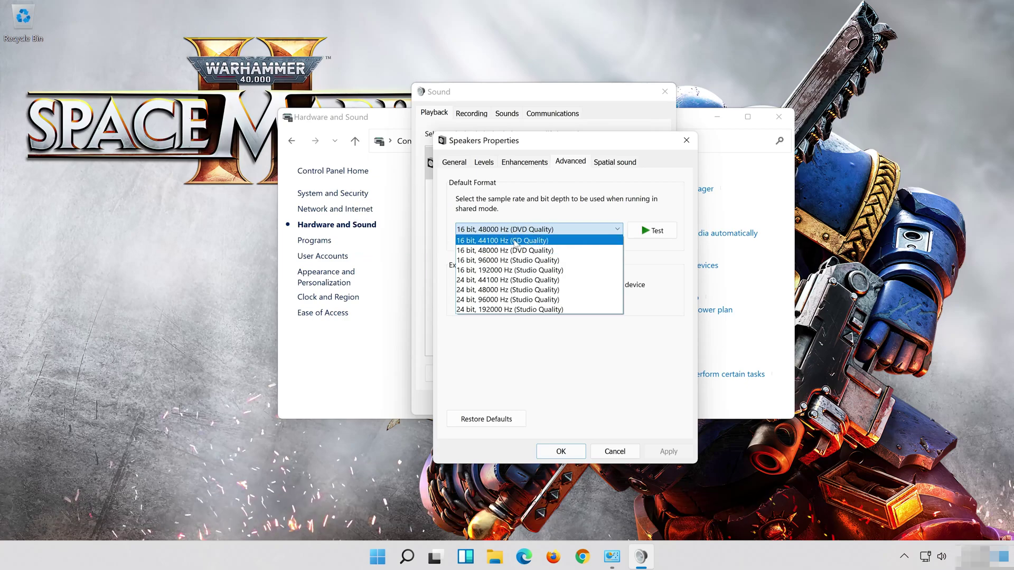
{"action": "left_click", "coordinate": [544, 252]}
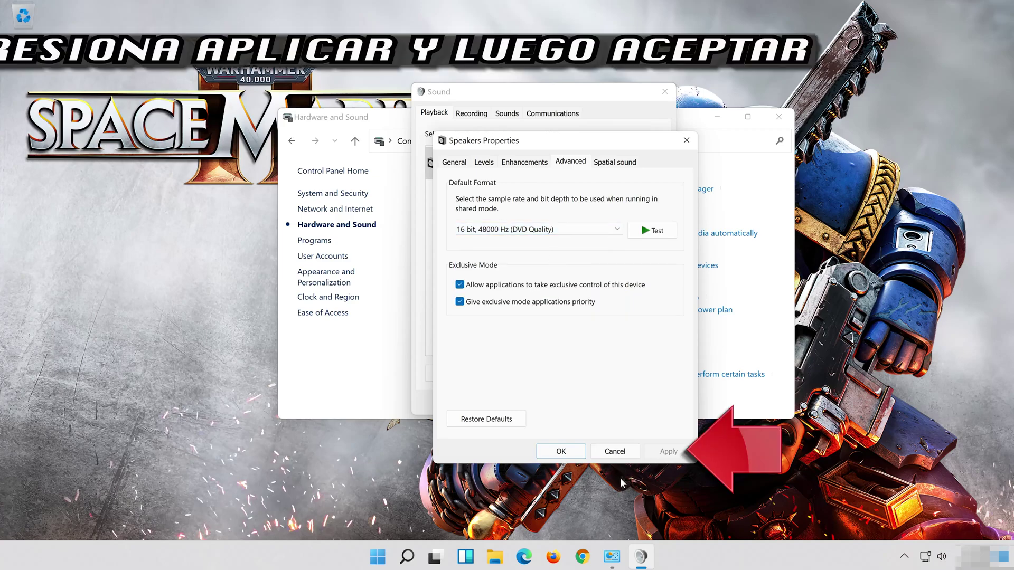
{"action": "left_click", "coordinate": [558, 455]}
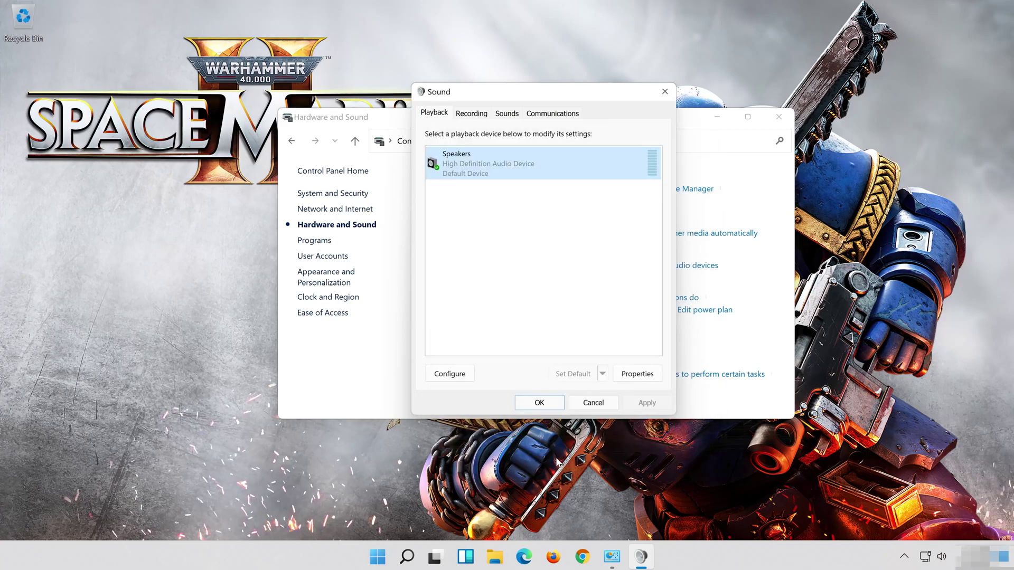
{"action": "left_click", "coordinate": [525, 406]}
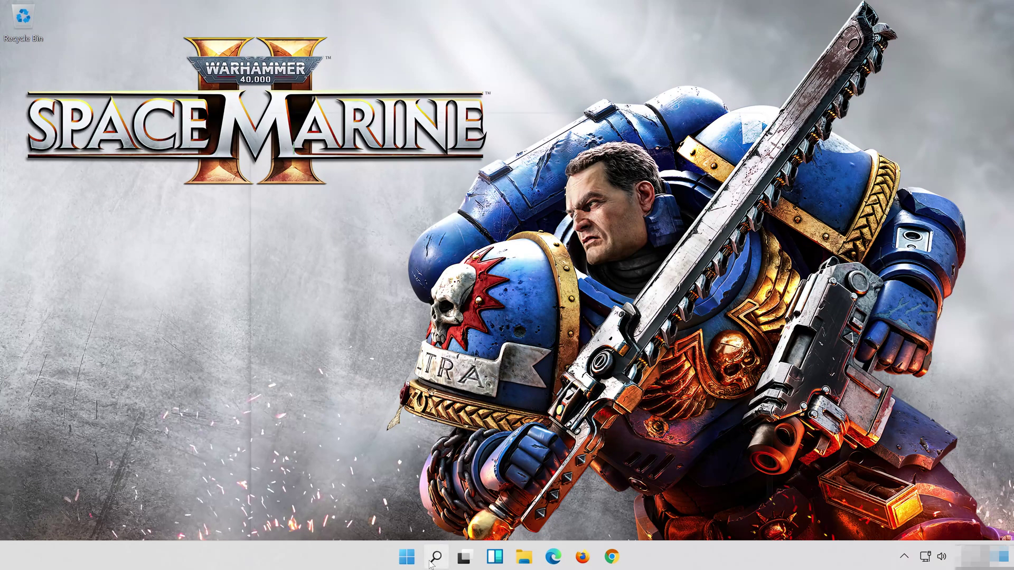
- Search Windows for "device manager", open Device Manager and move its window toward the middle of the desktop
{"action": "left_click", "coordinate": [432, 559]}
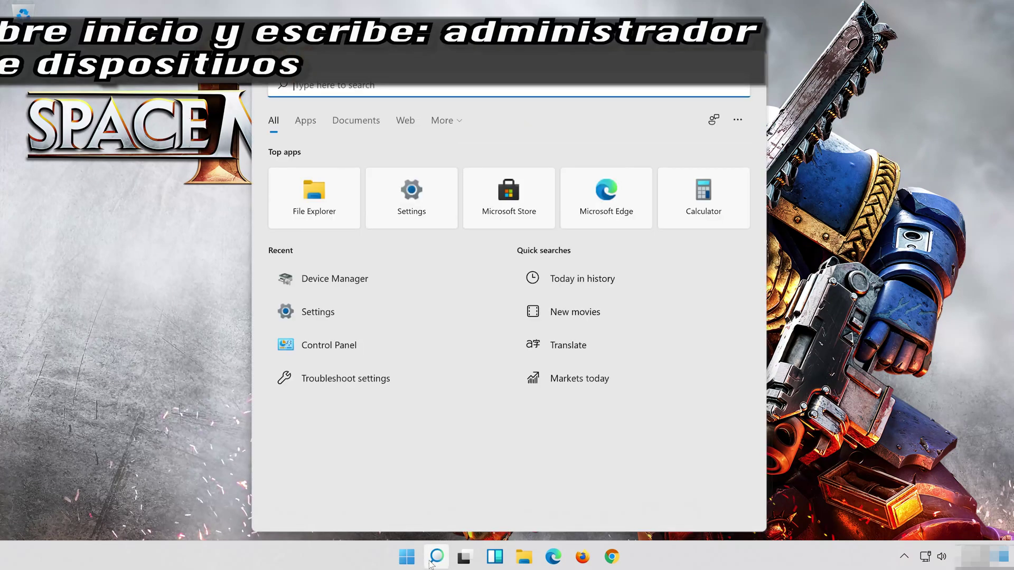
{"action": "type", "text": "device man"}
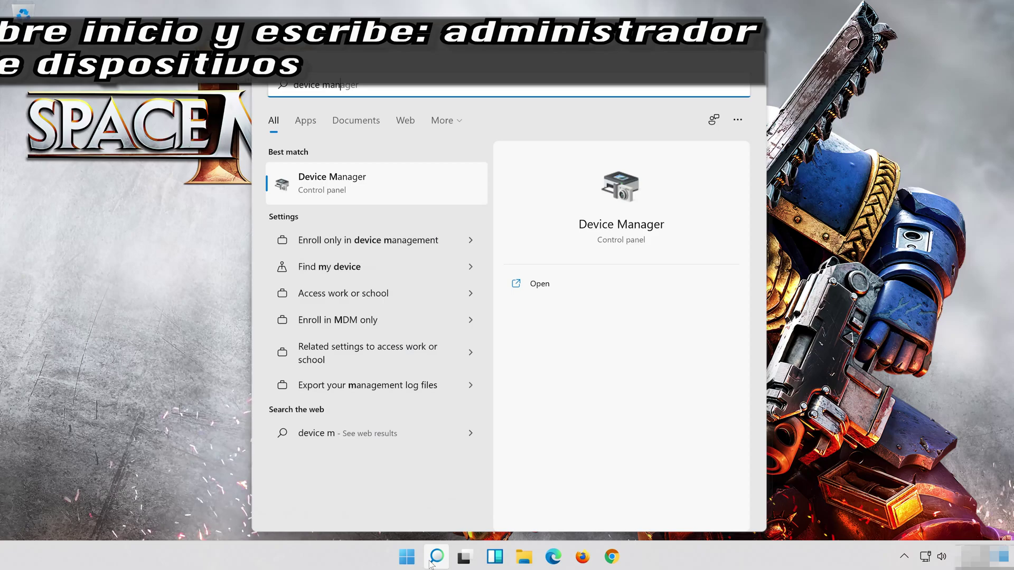
{"action": "type", "text": "ager"}
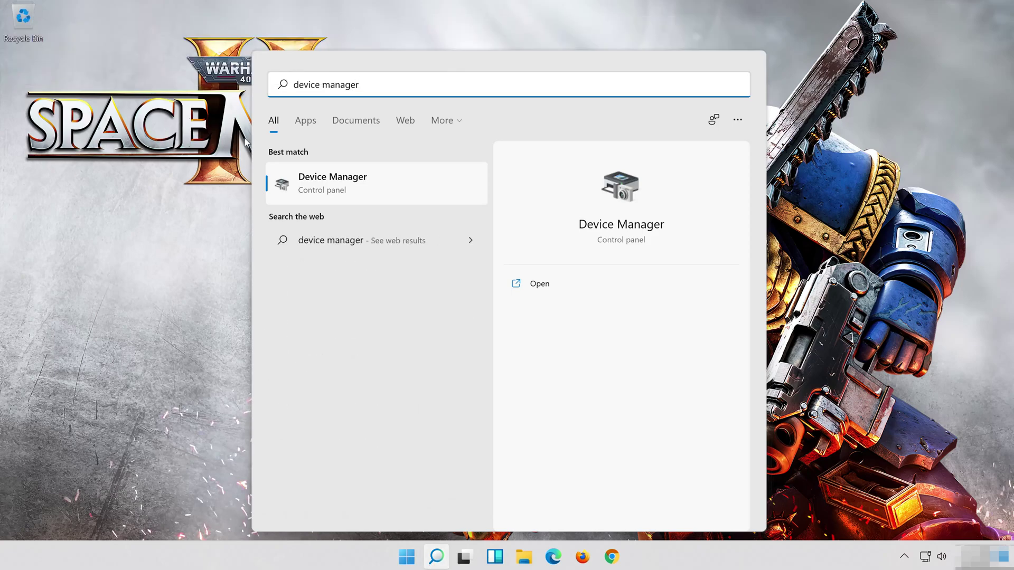
{"action": "left_click", "coordinate": [378, 195]}
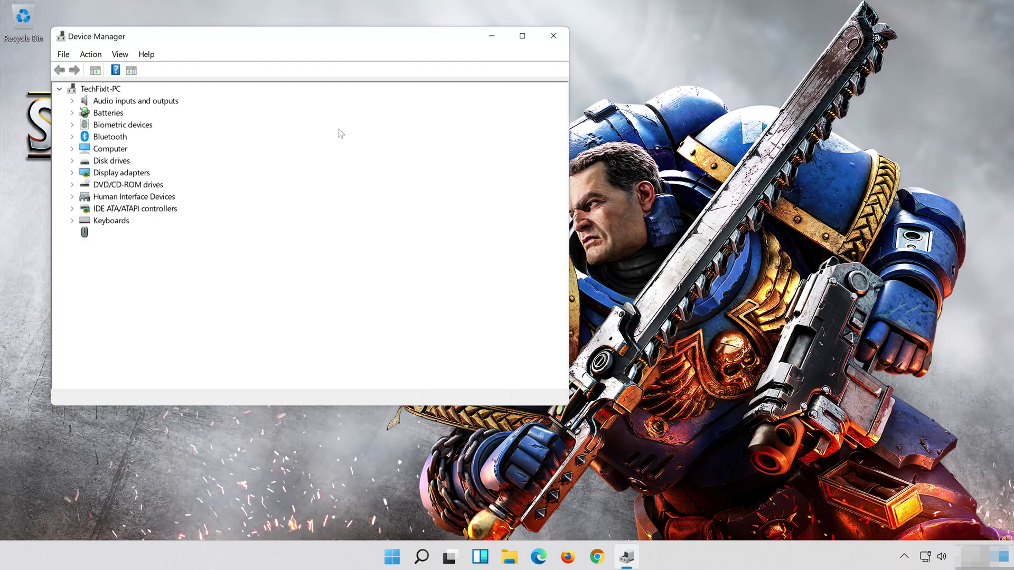
{"action": "left_click_drag", "start_coordinate": [235, 38], "coordinate": [496, 76]}
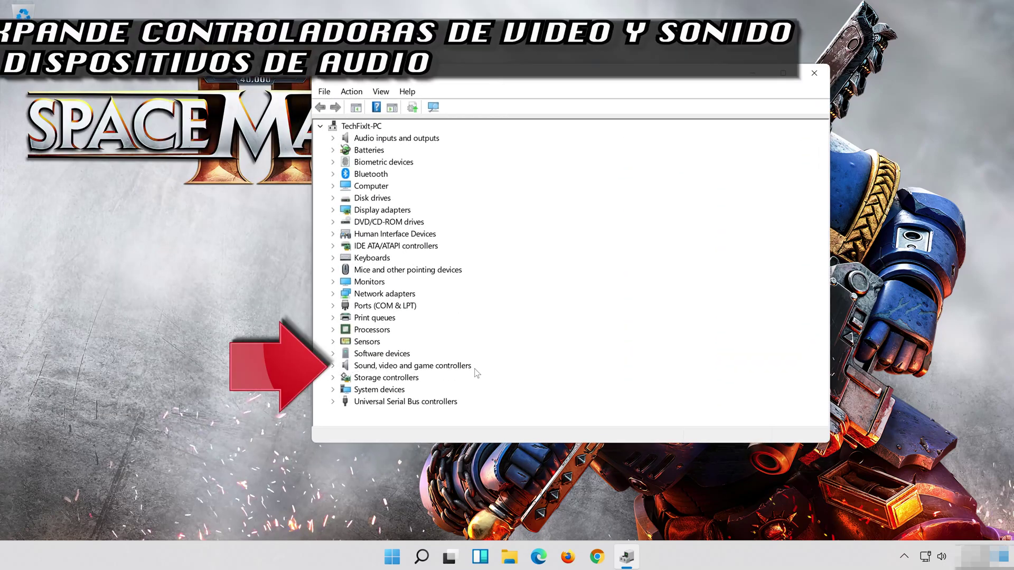
- Open the properties of High Definition Audio Device under Sound, video and game controllers
{"action": "left_click", "coordinate": [333, 366]}
{"action": "left_click", "coordinate": [376, 378]}
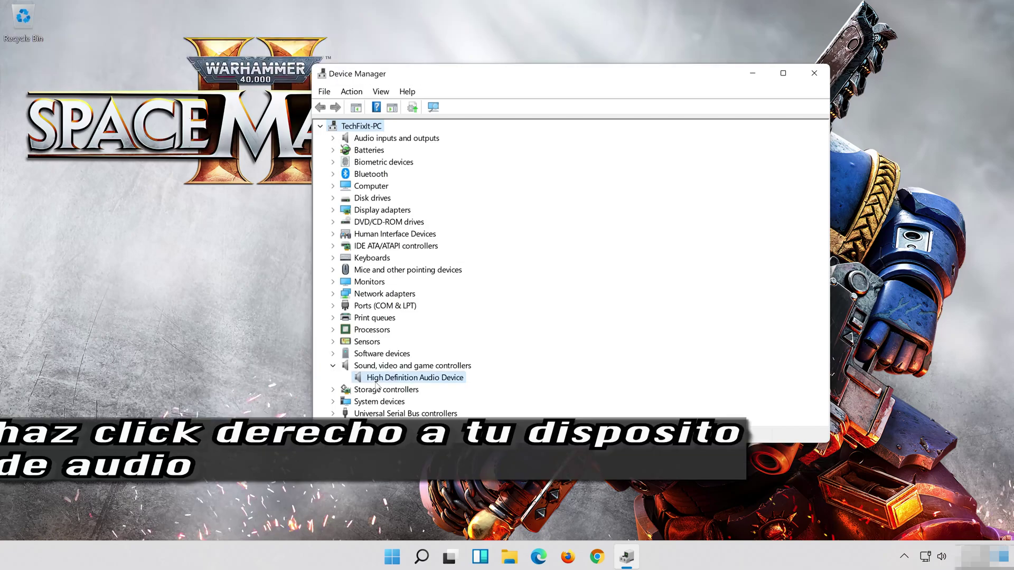
{"action": "right_click", "coordinate": [452, 380]}
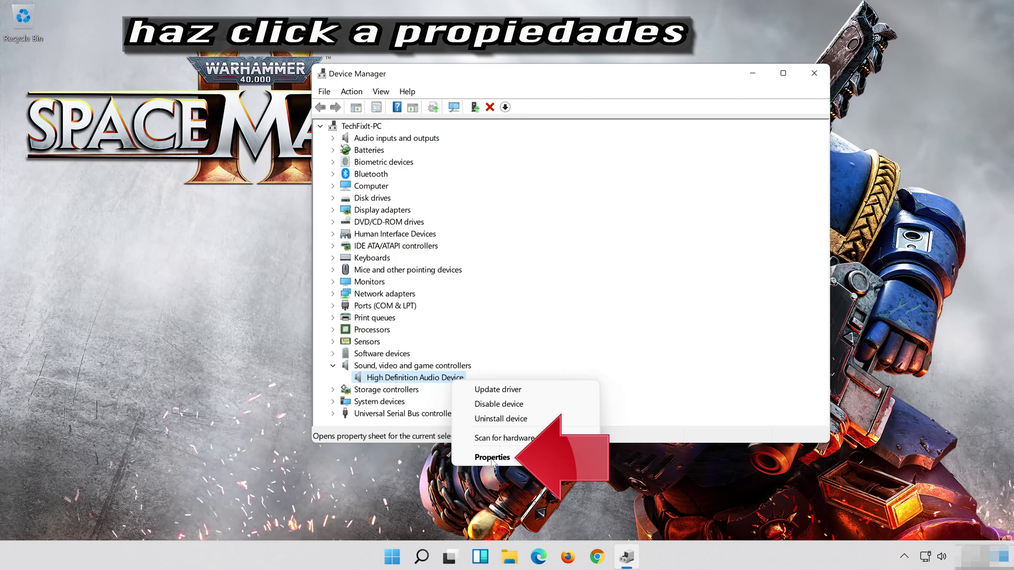
{"action": "left_click", "coordinate": [532, 457]}
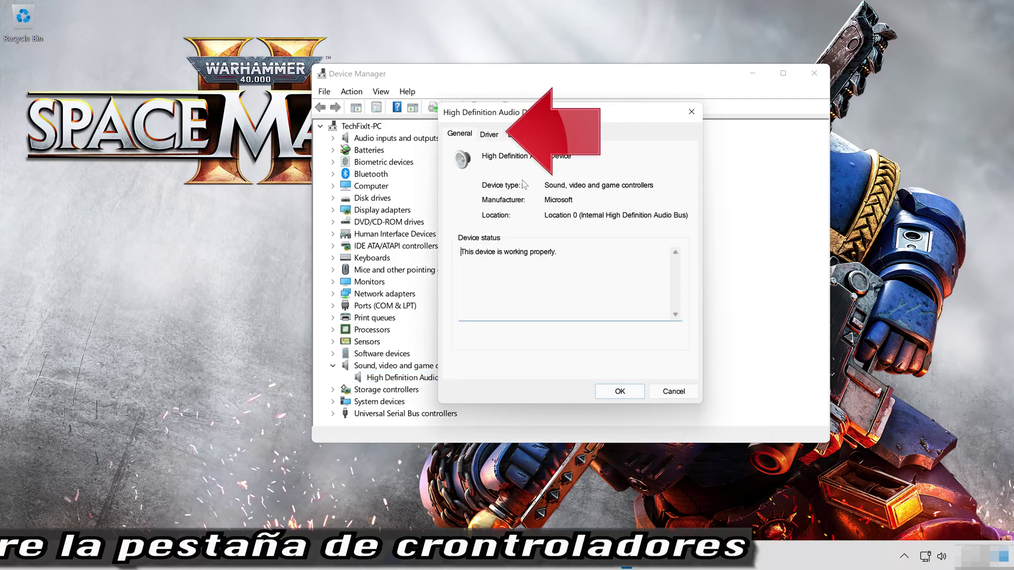
- Start updating the audio device's driver by browsing the computer and picking from the list of available drivers
{"action": "left_click", "coordinate": [489, 134]}
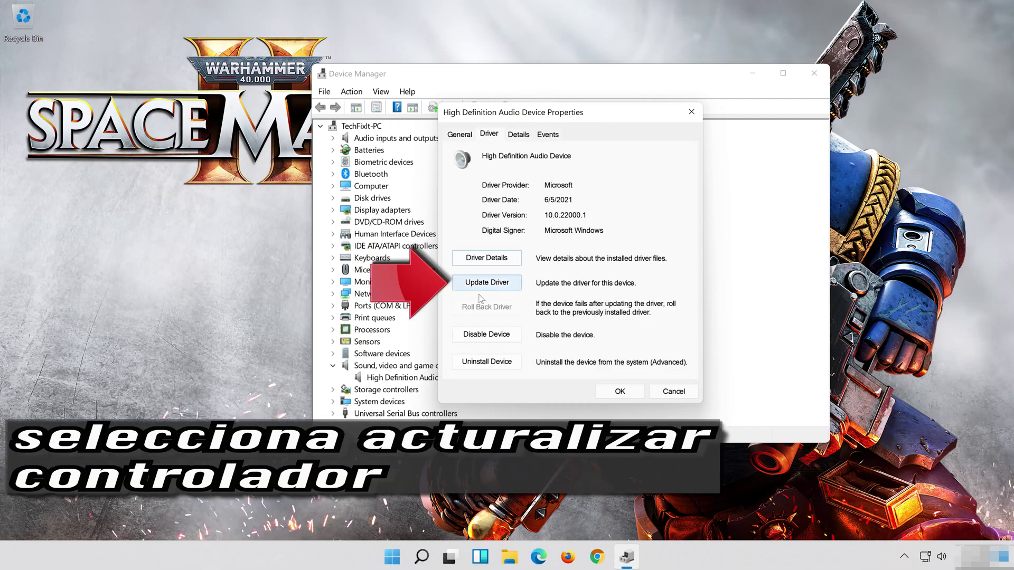
{"action": "left_click", "coordinate": [489, 289]}
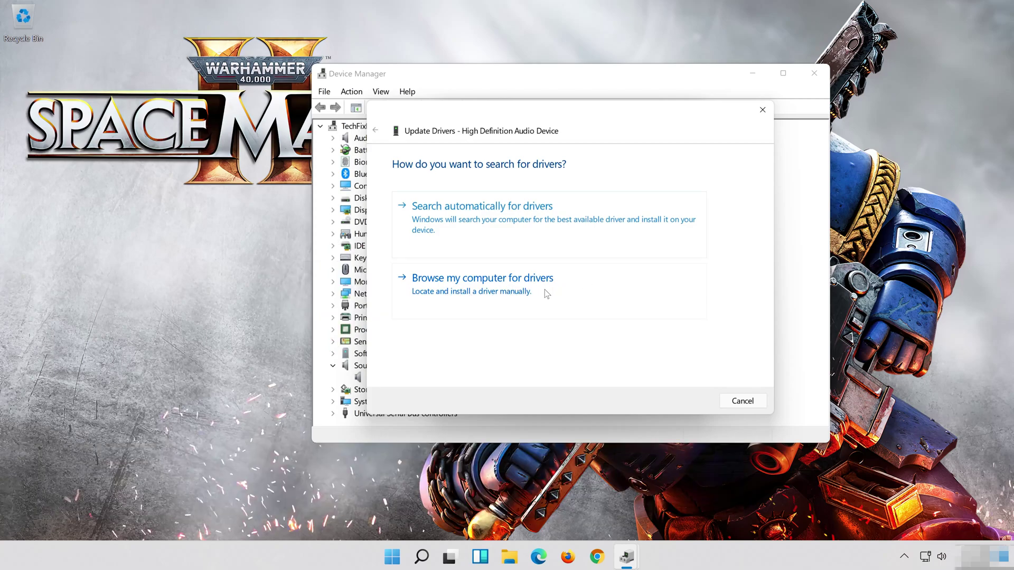
{"action": "left_click", "coordinate": [544, 290]}
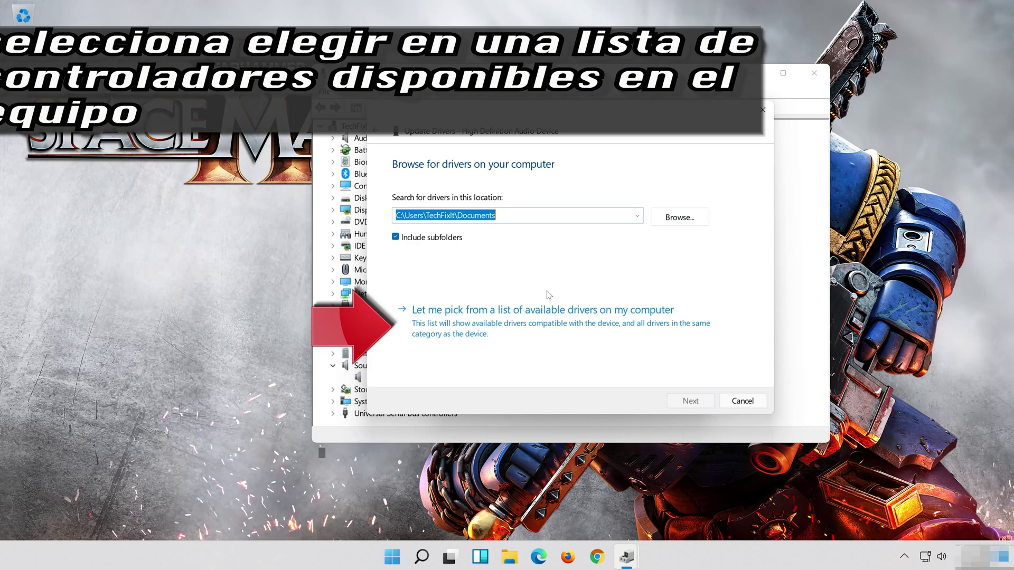
{"action": "left_click", "coordinate": [497, 333]}
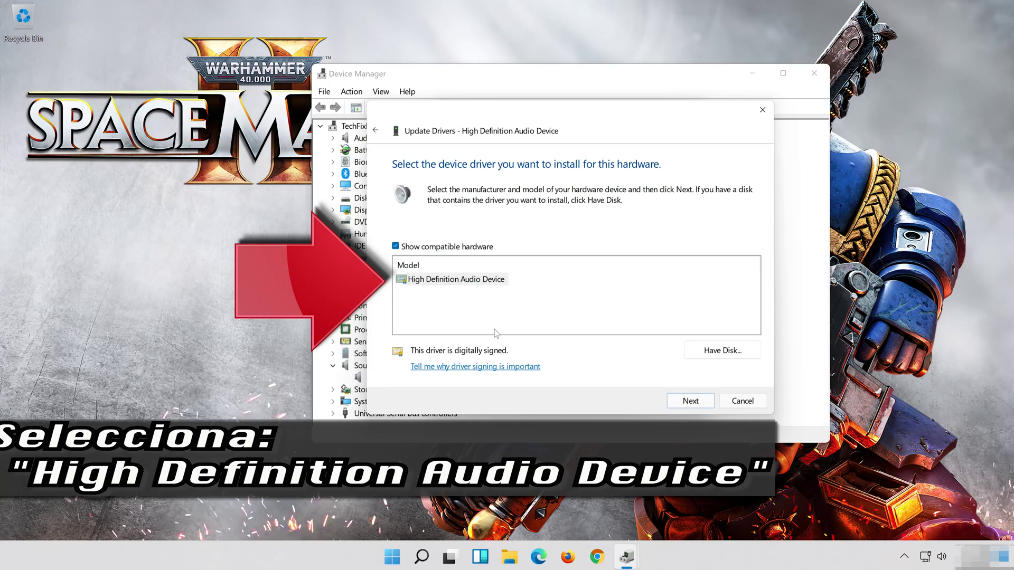
- Install the High Definition Audio Device driver from the compatible models and accept the driver warning
{"action": "left_click", "coordinate": [467, 281]}
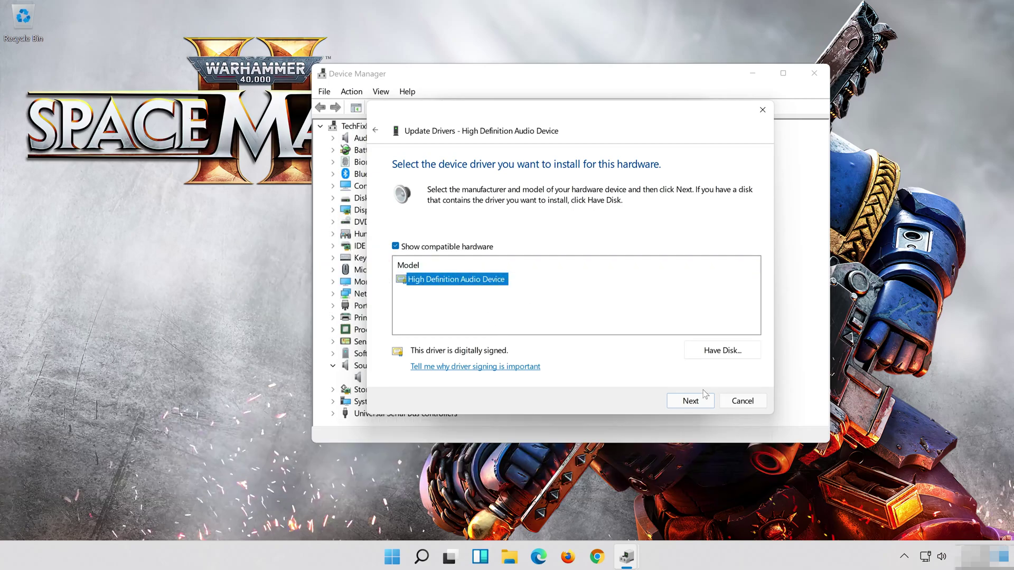
{"action": "left_click", "coordinate": [690, 401]}
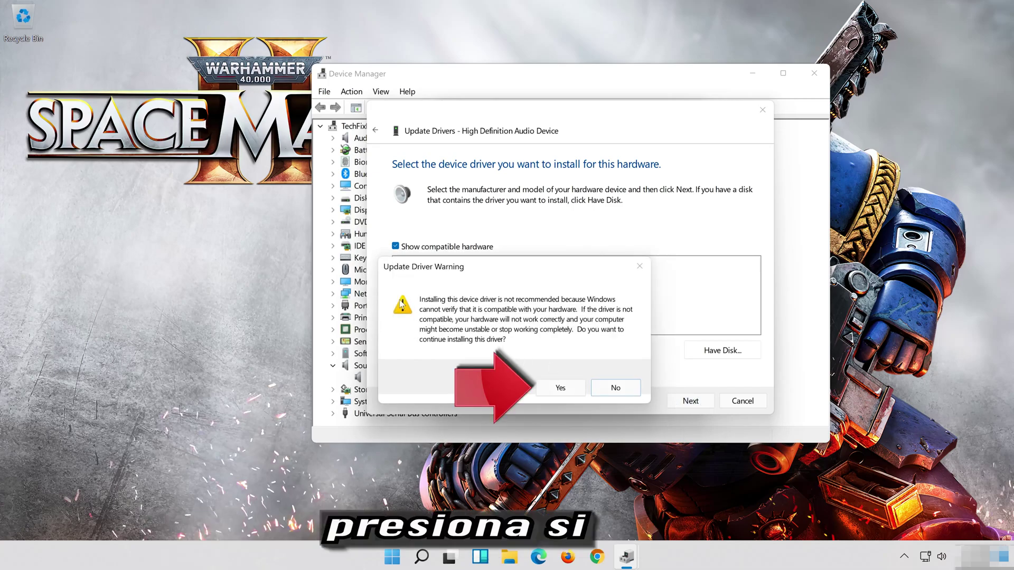
{"action": "left_click", "coordinate": [561, 388]}
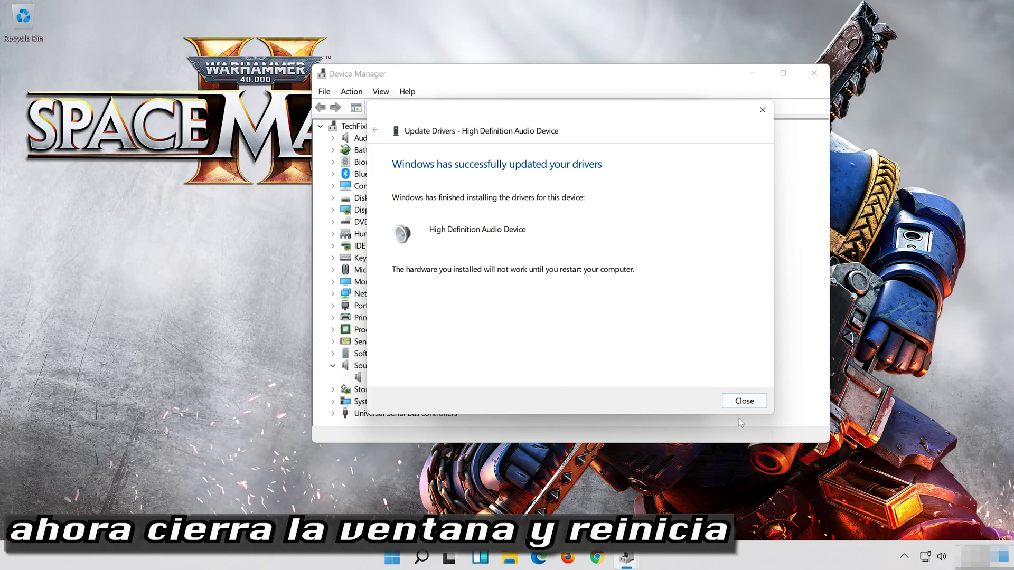
- Close the driver update wizard and the device properties, and restart the computer to apply the hardware changes
{"action": "left_click", "coordinate": [745, 400]}
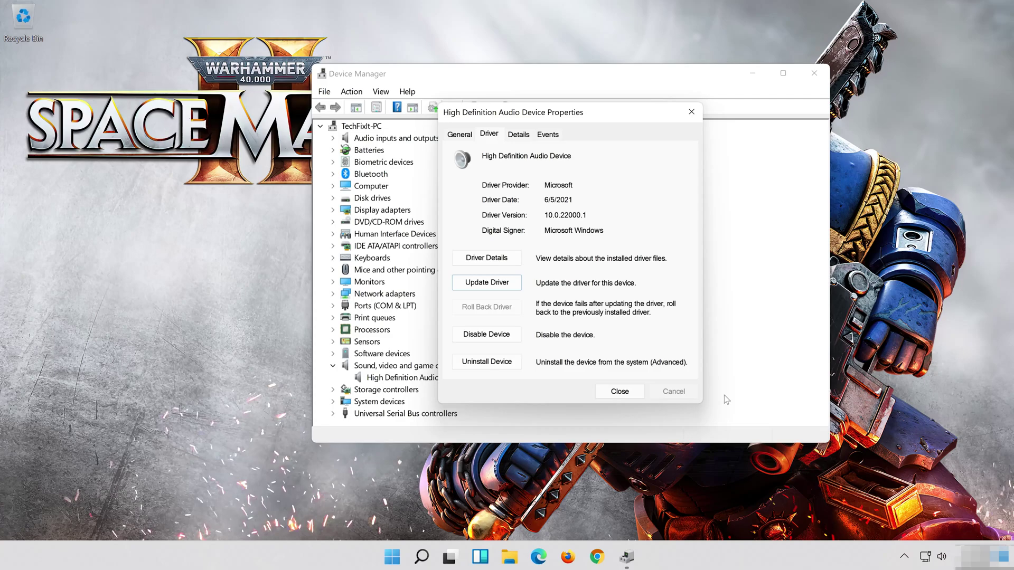
{"action": "left_click", "coordinate": [620, 391]}
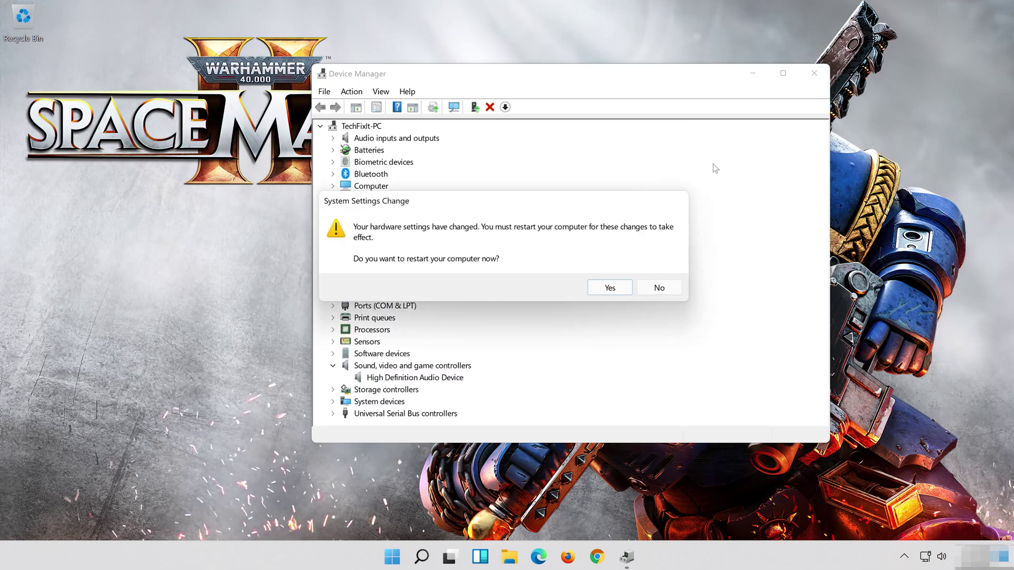
{"action": "left_click", "coordinate": [610, 288]}
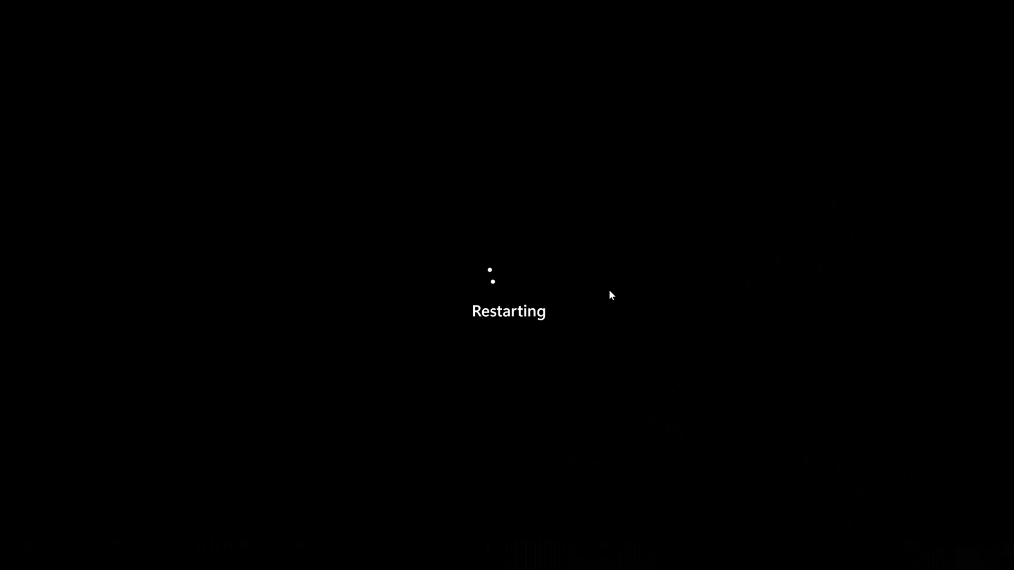